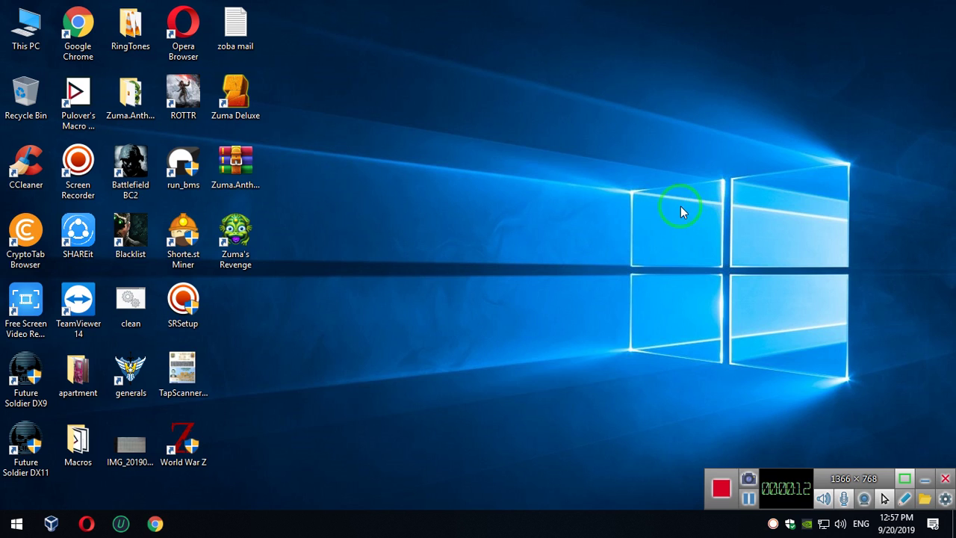
Open This PC to examine the free space on Local Disk (E:), and close the window.
double_click(30, 28)
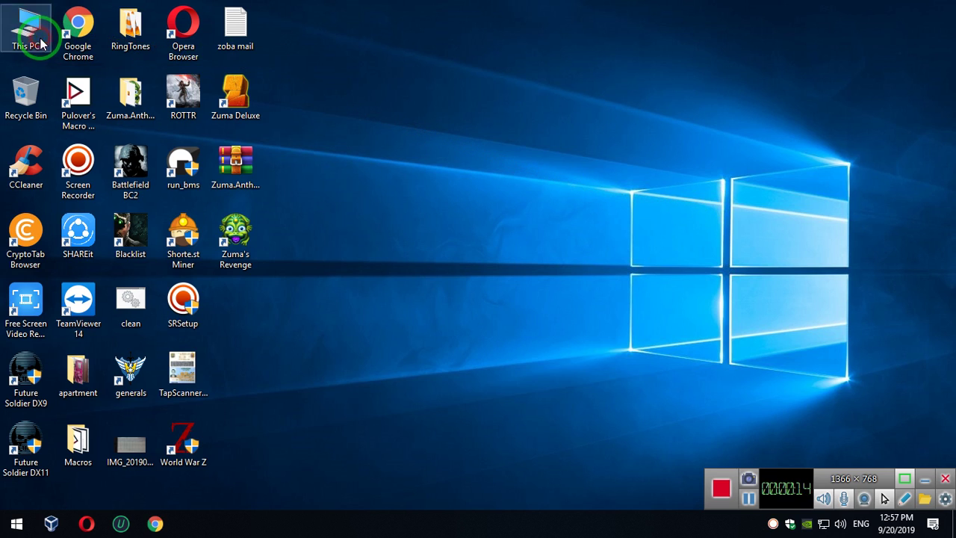
click(200, 204)
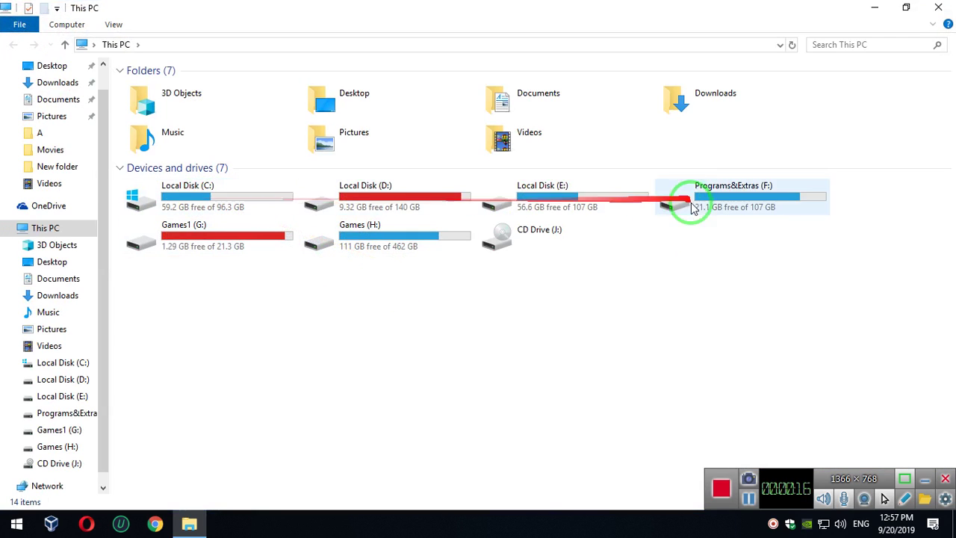
click(570, 208)
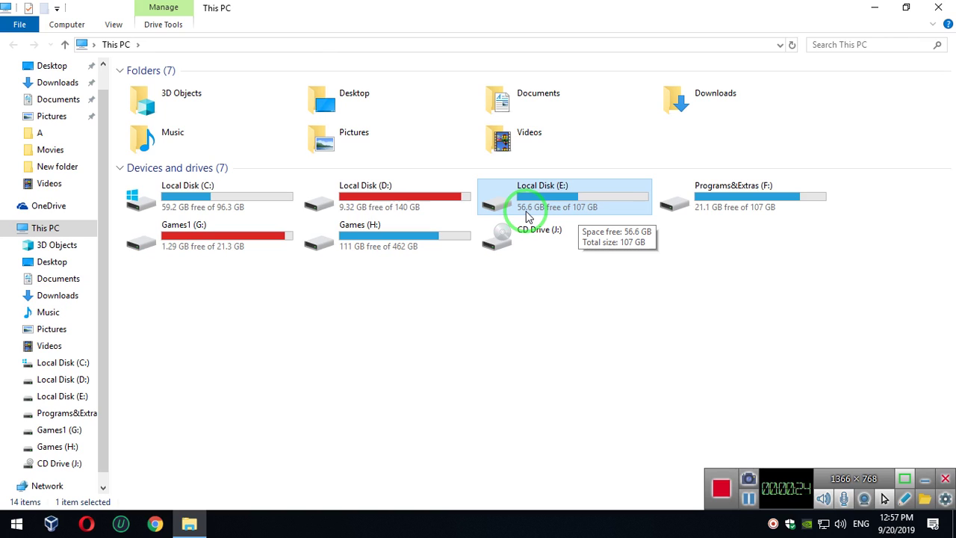
click(606, 203)
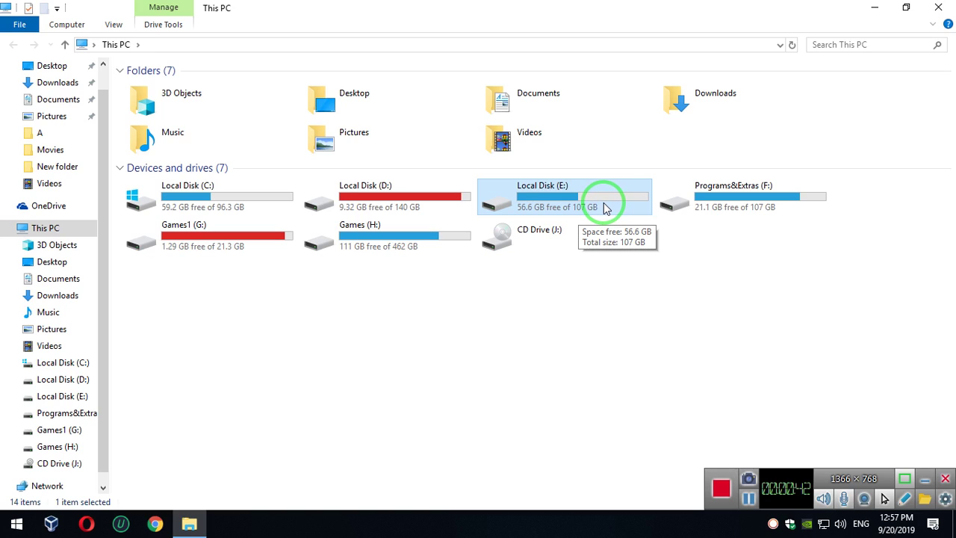
click(938, 7)
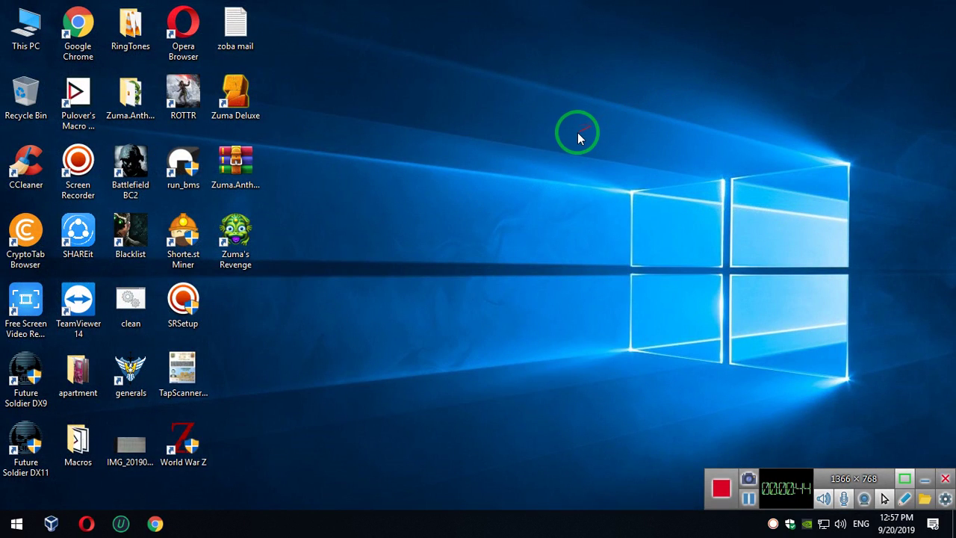
Open Computer Management for this PC in a maximized window and show Disk Management.
right_click(27, 33)
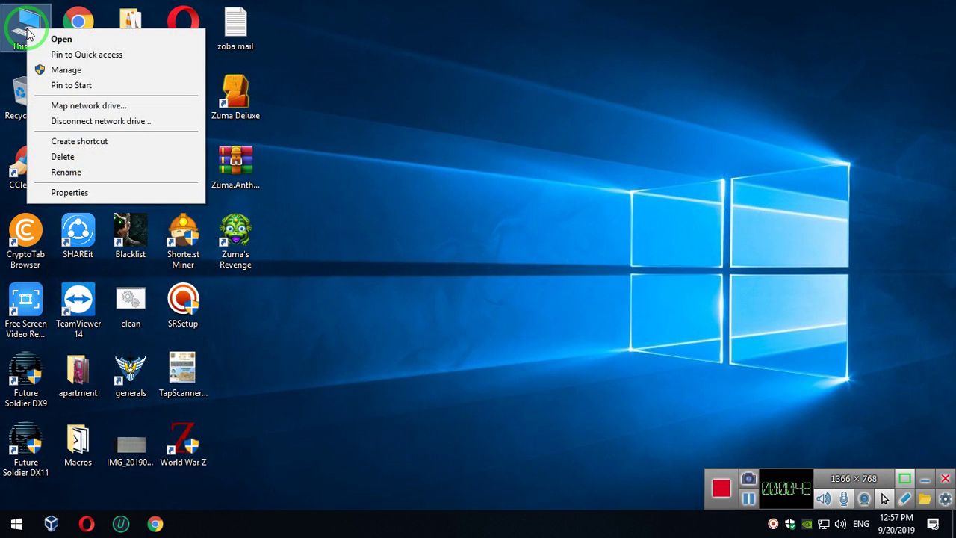
click(103, 72)
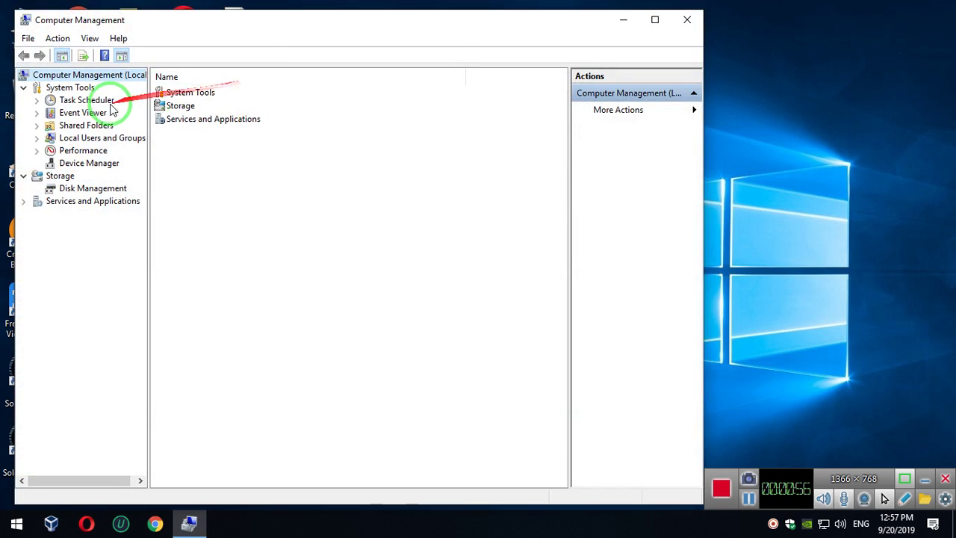
double_click(318, 23)
click(101, 64)
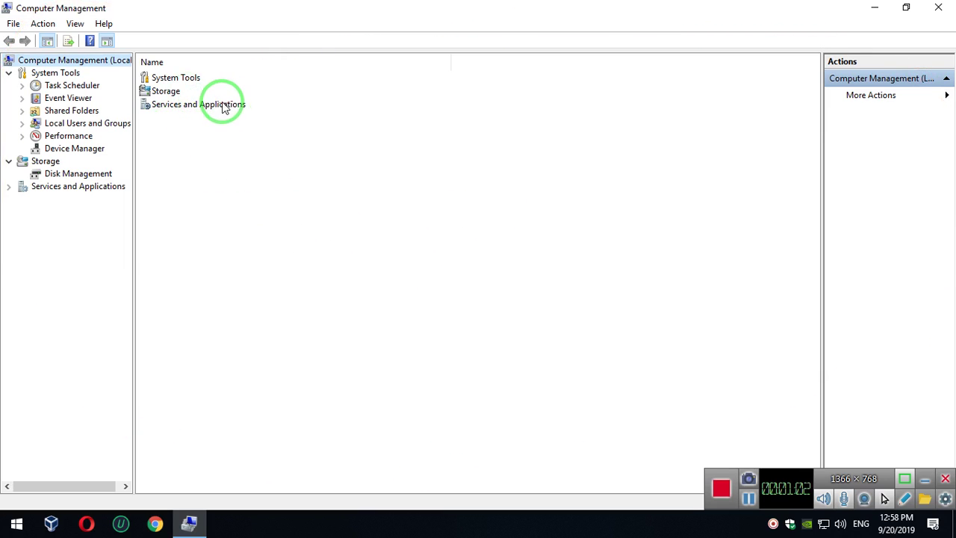
click(75, 174)
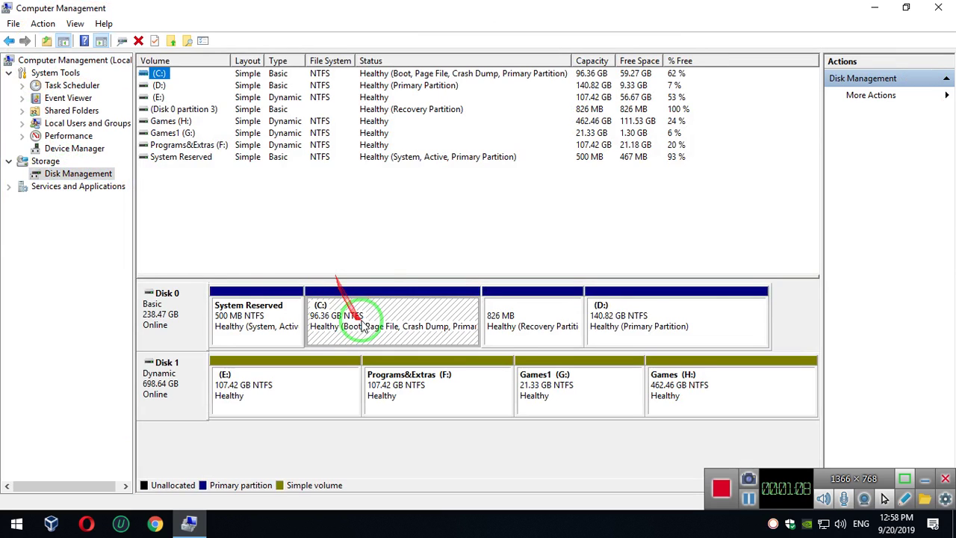
drag(415, 213, 422, 244)
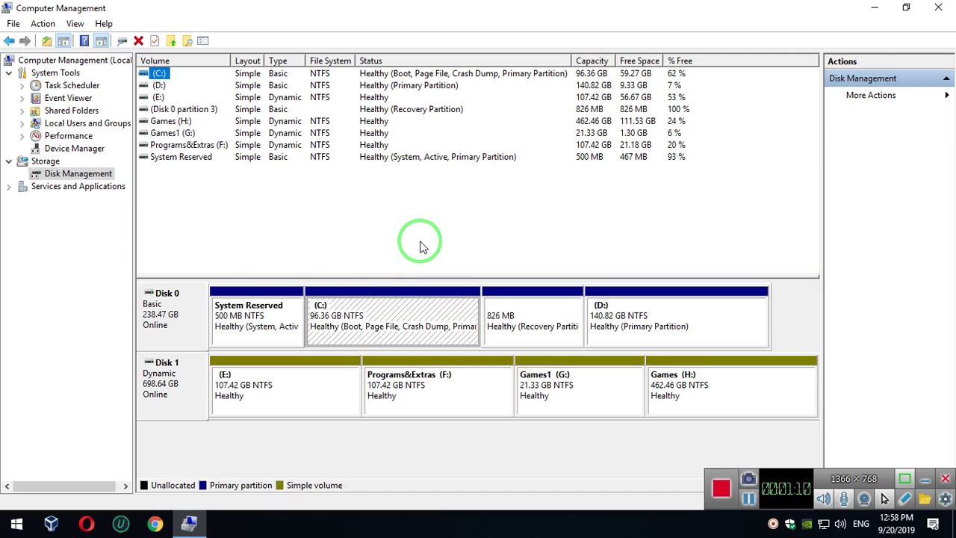
mouse_move(420, 247)
mouse_down()
mouse_move(214, 278)
mouse_move(650, 316)
mouse_move(207, 396)
mouse_up()
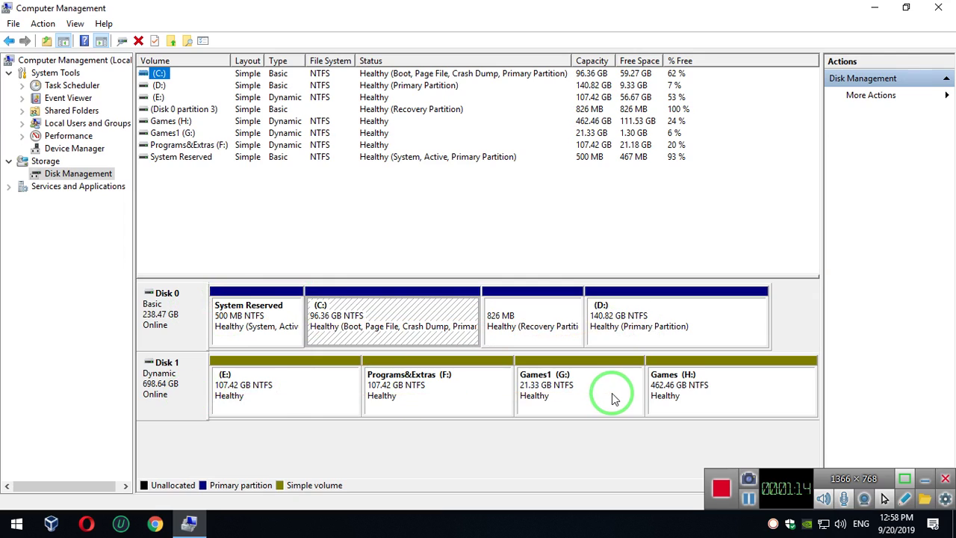
mouse_move(606, 396)
mouse_down()
mouse_move(394, 344)
mouse_move(162, 321)
mouse_up()
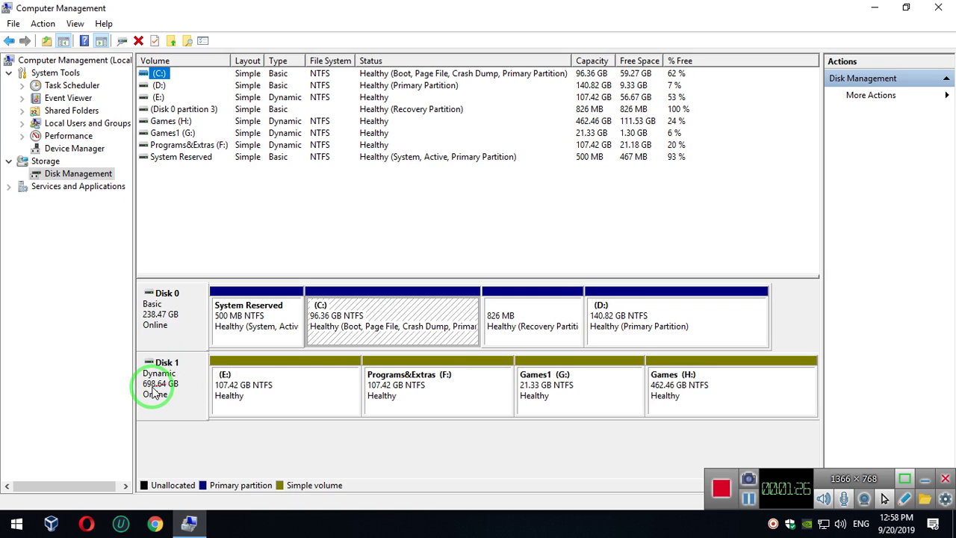
drag(262, 356, 354, 182)
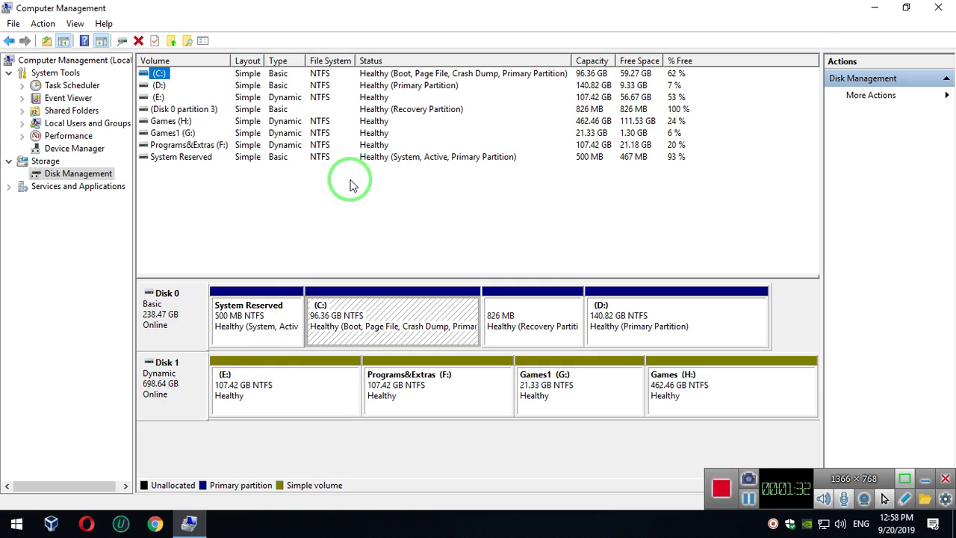
Check Local Disk (E:) in This PC, and return to Disk Management.
click(875, 8)
double_click(33, 29)
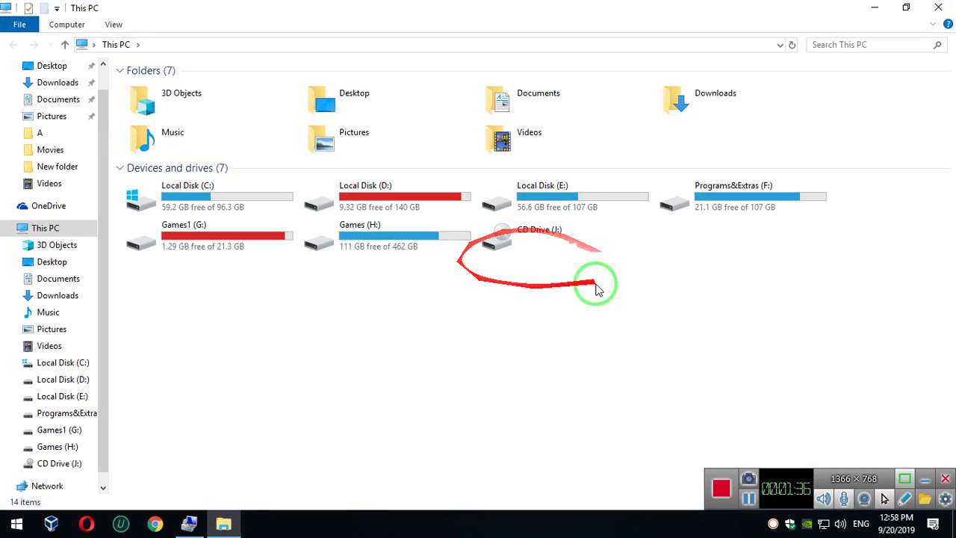
click(545, 200)
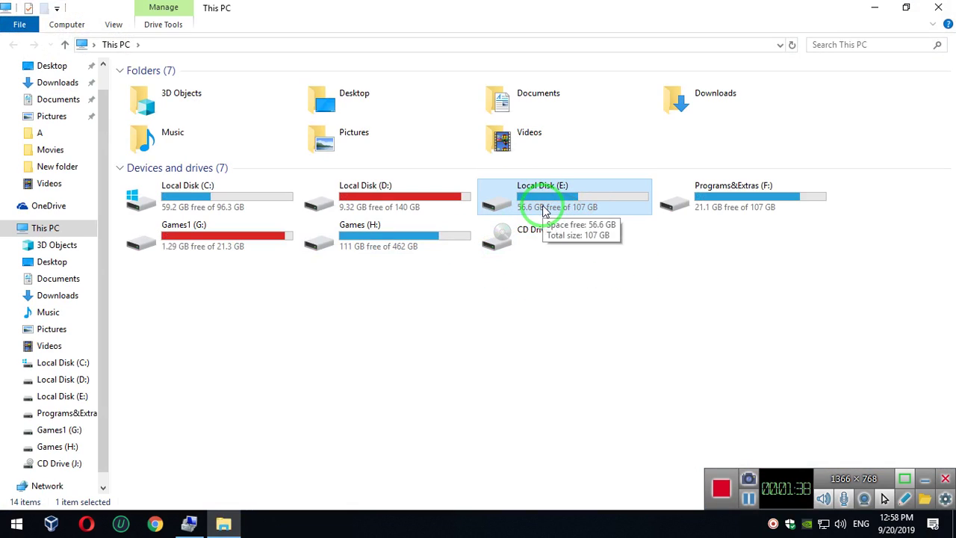
click(200, 528)
Examine each volume on Disk 1 and Disk 0 by selecting them one after another in the disk map.
click(299, 391)
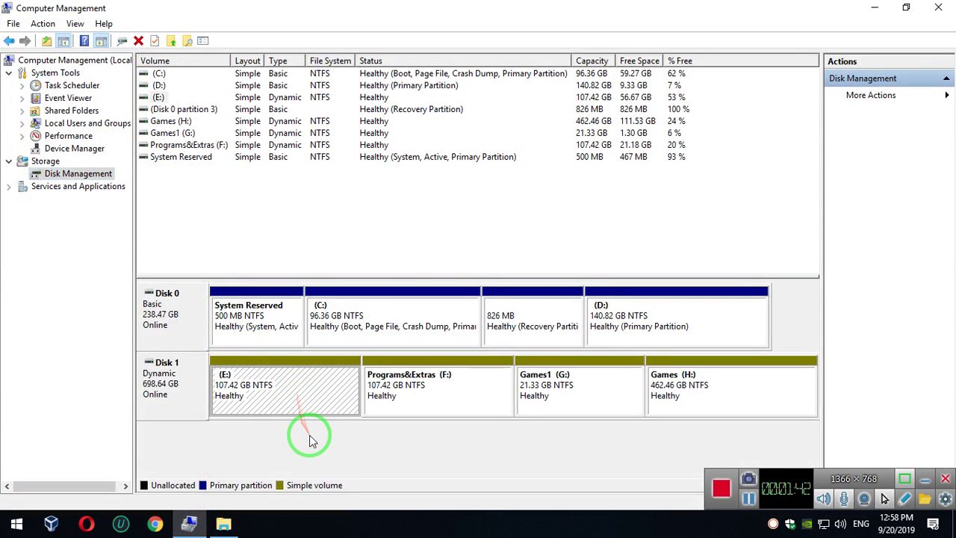
click(413, 394)
click(579, 395)
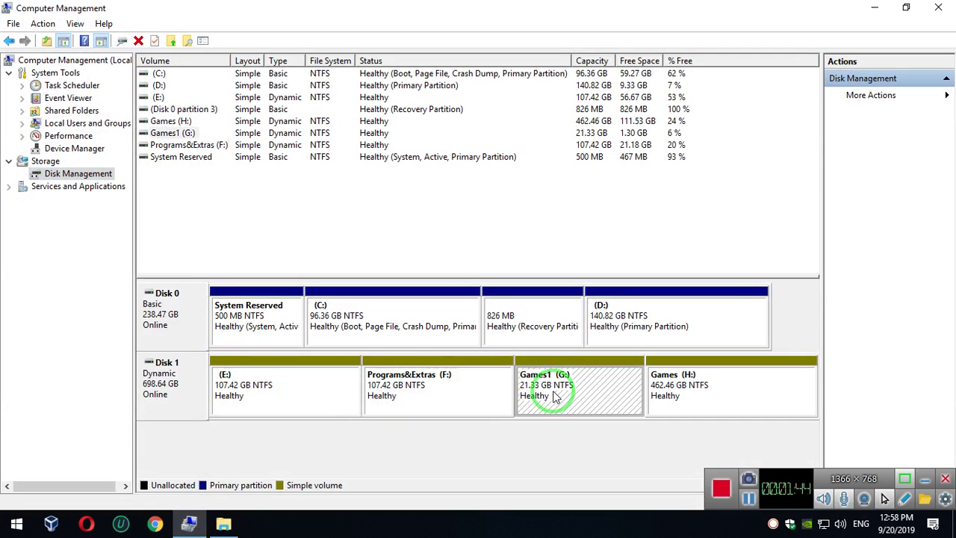
click(684, 397)
click(568, 393)
click(441, 393)
click(298, 392)
click(258, 319)
click(419, 327)
click(598, 336)
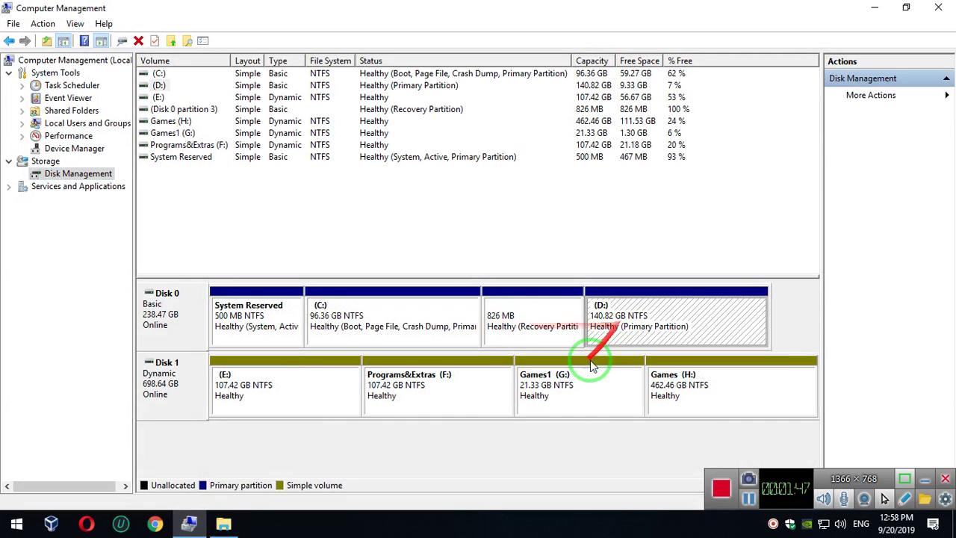
click(273, 396)
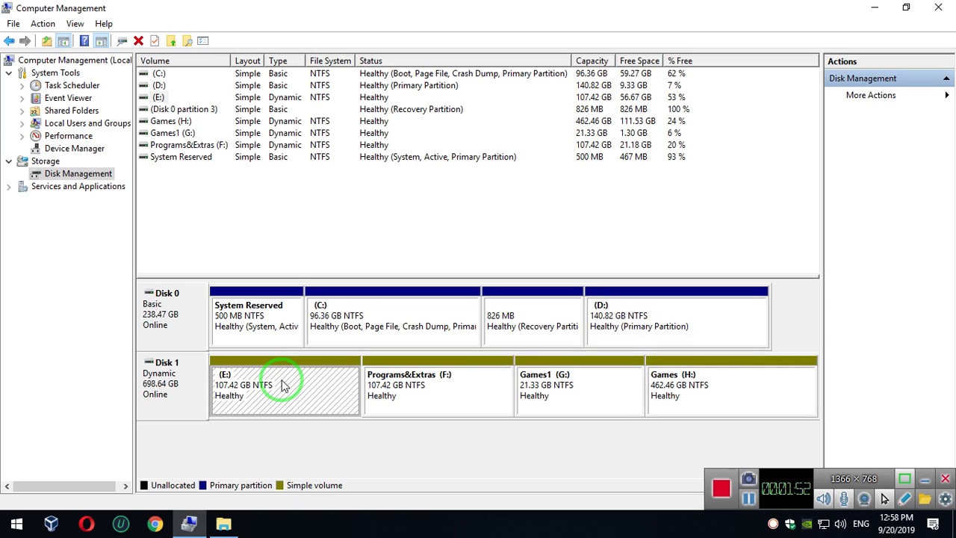
right_click(284, 384)
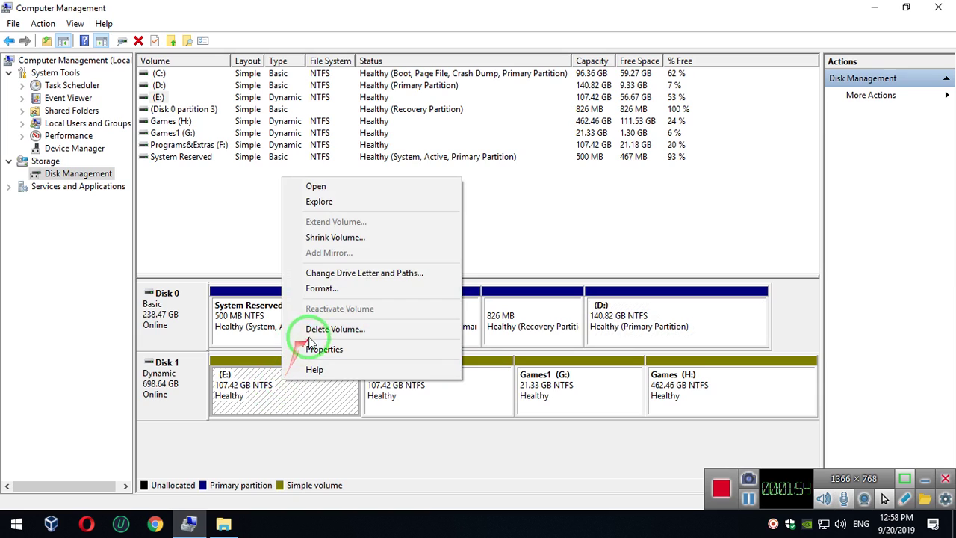
click(388, 241)
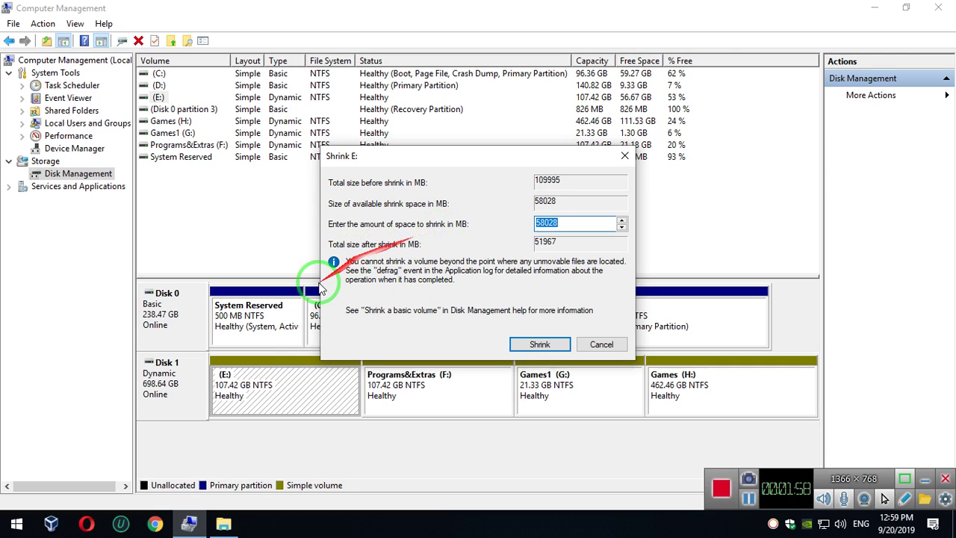
click(572, 224)
drag(571, 224, 423, 223)
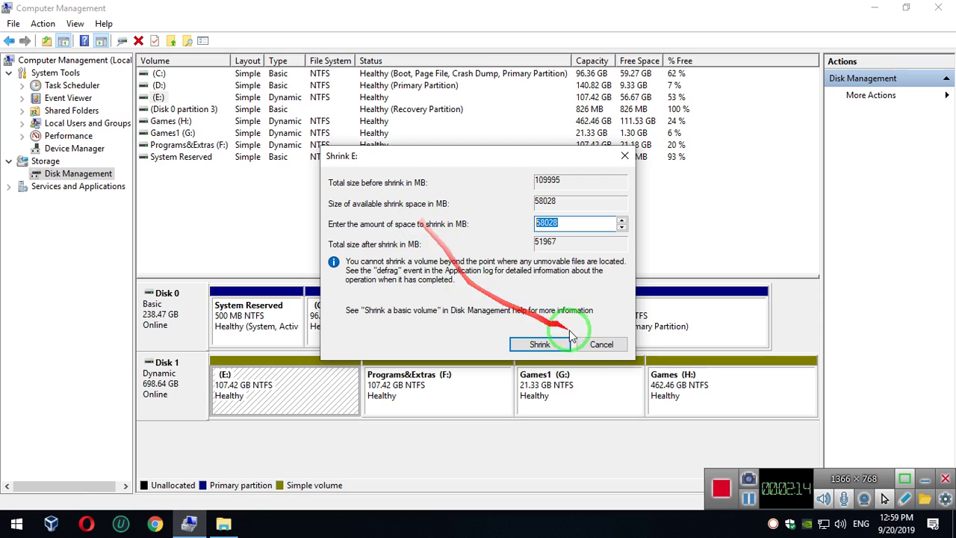
click(540, 344)
Open the shrink settings for volume E: and compute 1024*10 in Calculator to convert 10 GB to MB.
click(156, 97)
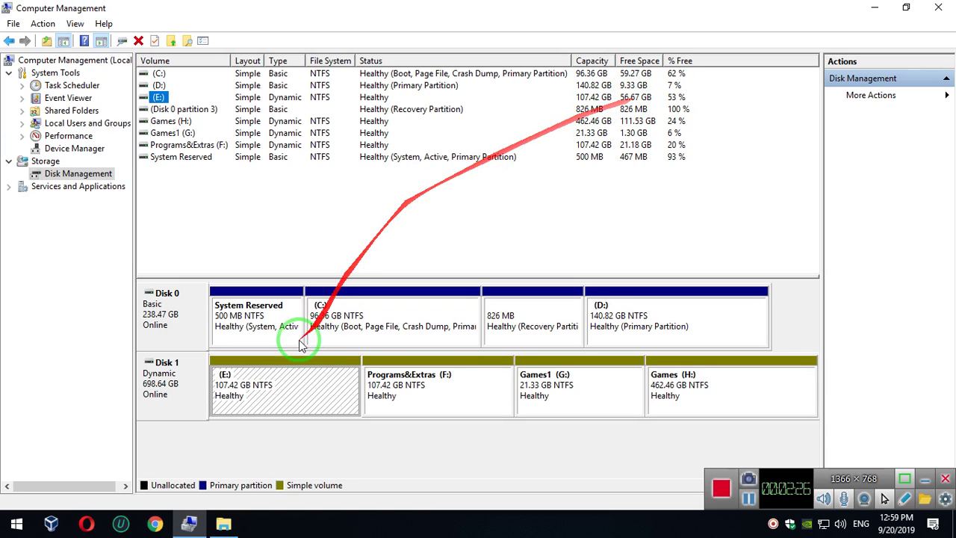
right_click(293, 379)
click(345, 236)
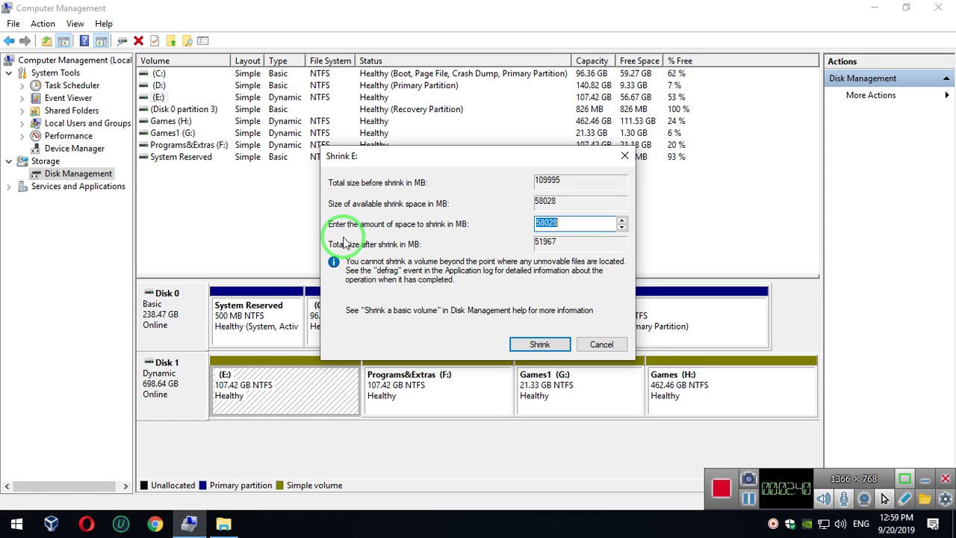
key(super)
text(calc)
key(Return)
text(1024*10)
key(Return)
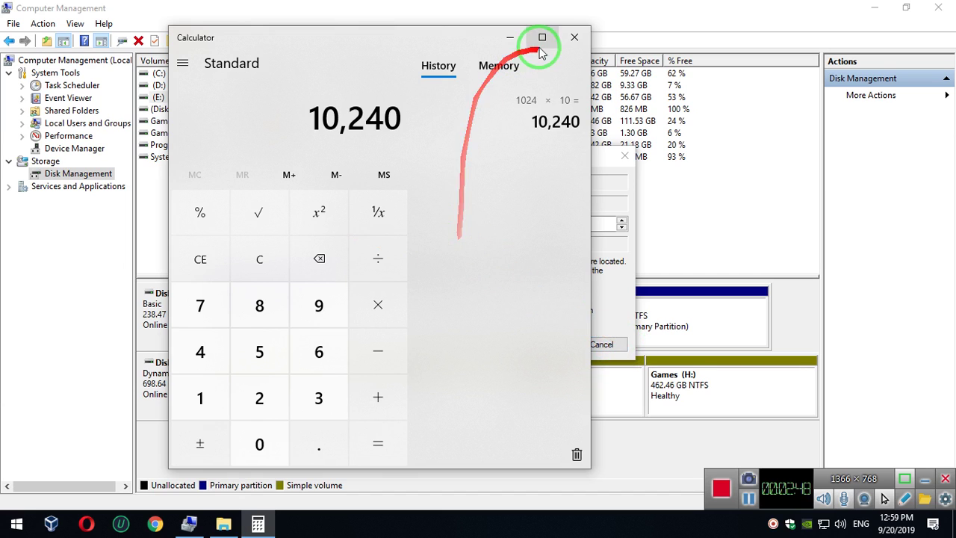
Close Calculator and shrink volume E: by 10240 MB.
click(575, 37)
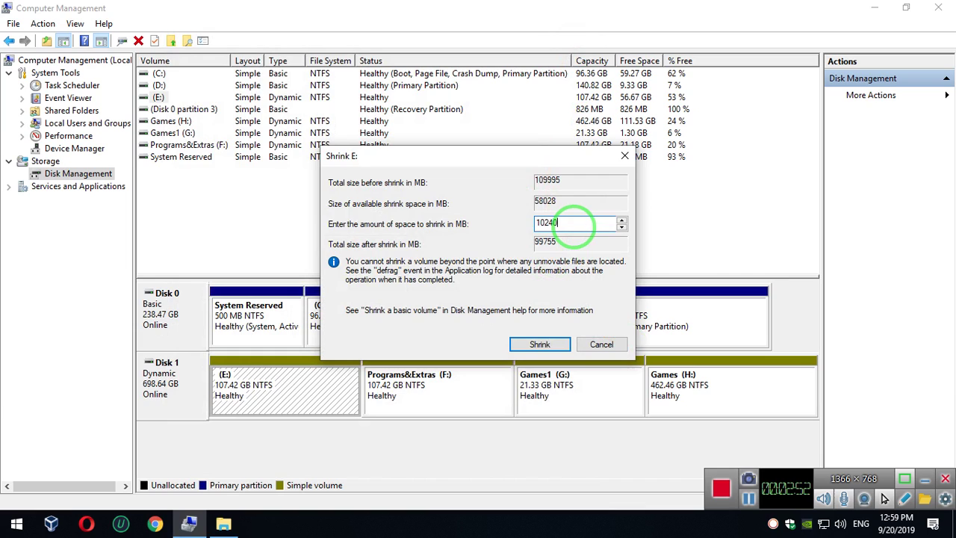
double_click(571, 222)
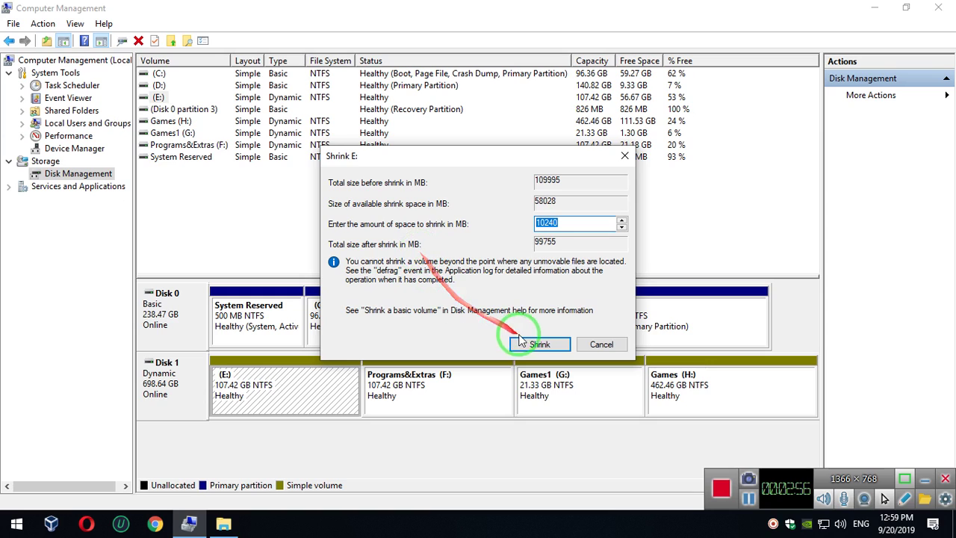
click(540, 345)
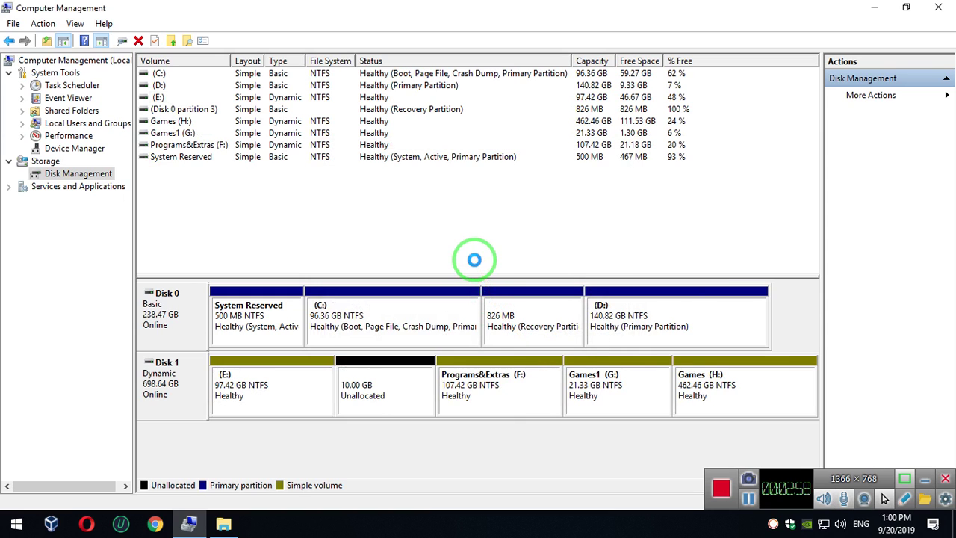
Set up a simple volume of 10239 MB in Disk 1's unallocated space, assigned drive letter I.
click(380, 388)
click(280, 386)
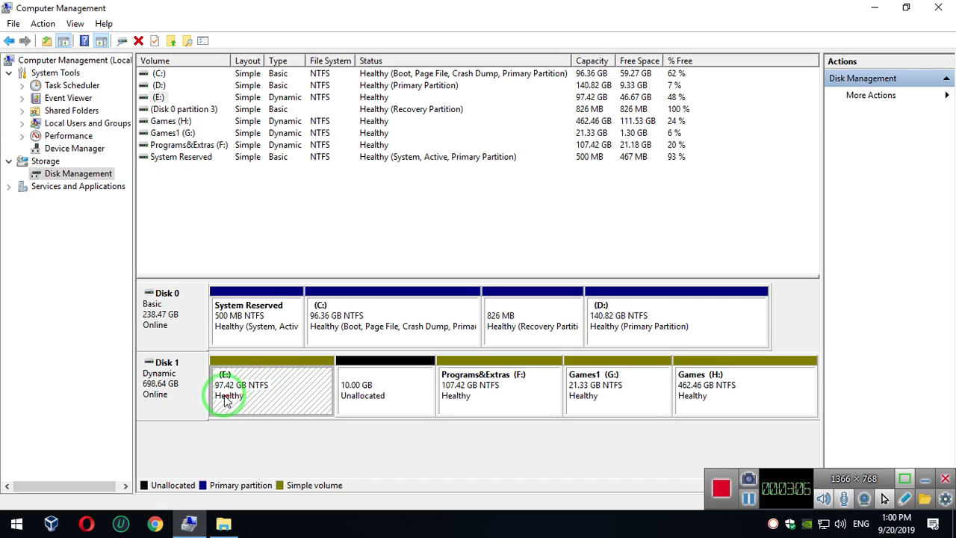
click(378, 390)
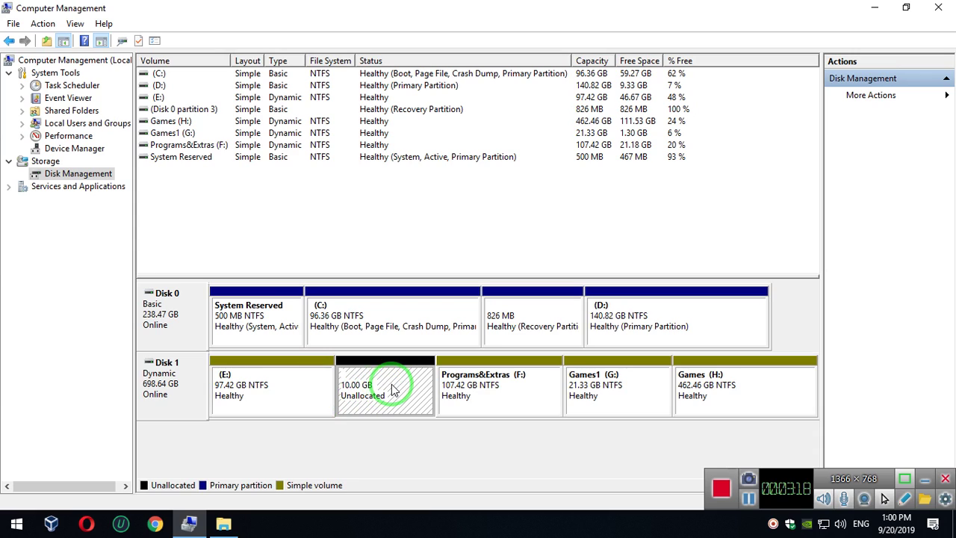
right_click(386, 389)
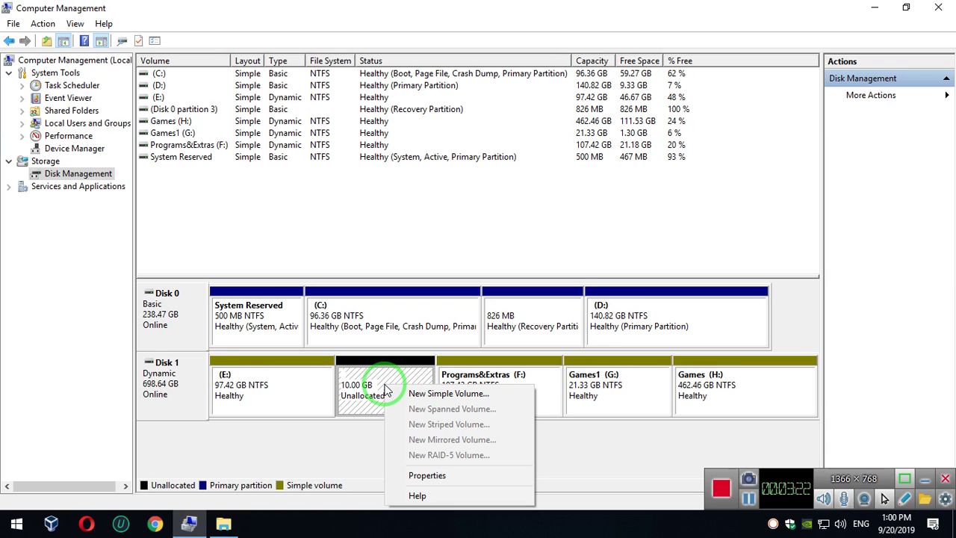
click(430, 393)
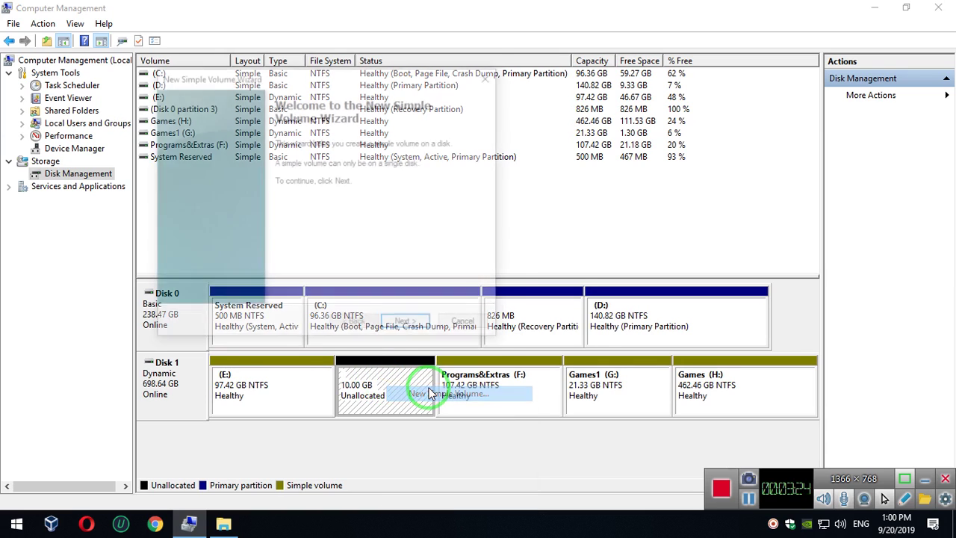
click(402, 324)
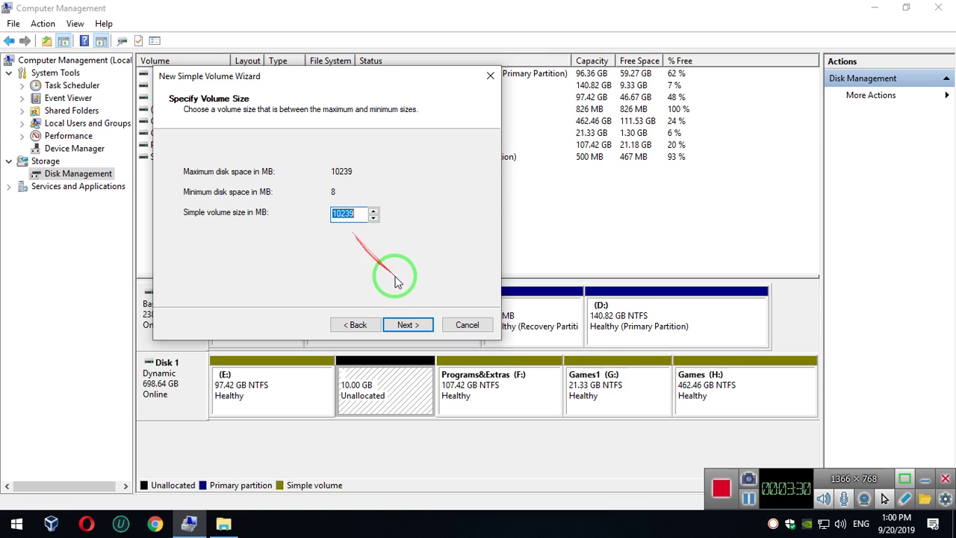
click(408, 325)
click(391, 174)
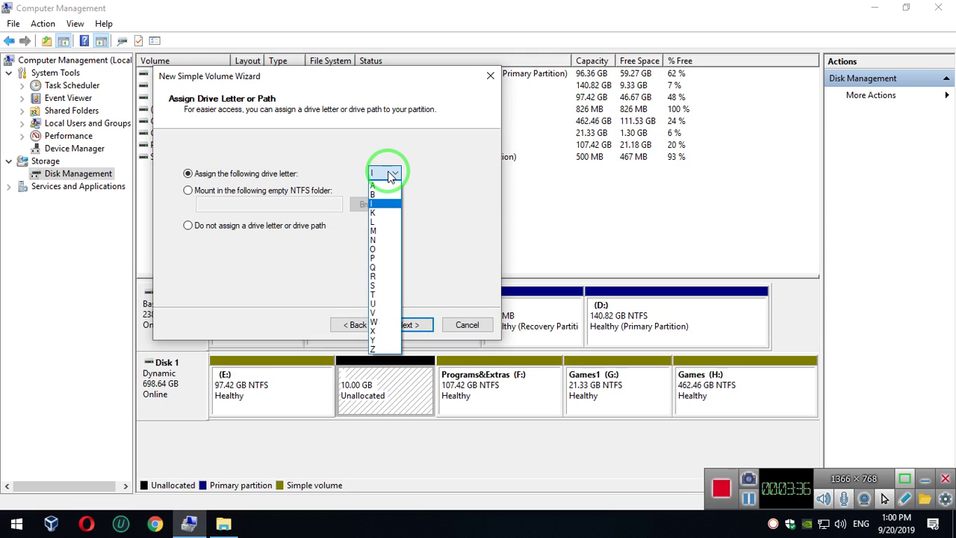
click(391, 174)
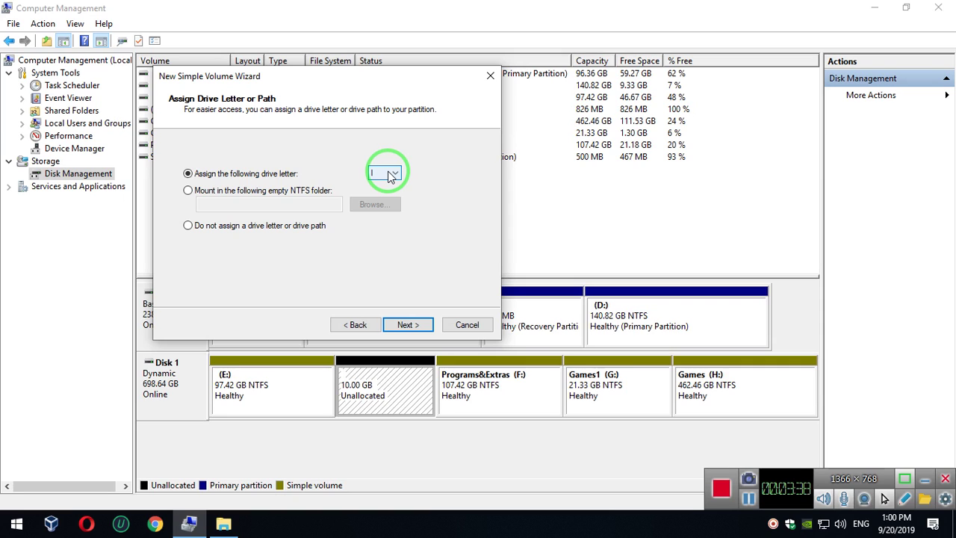
click(408, 325)
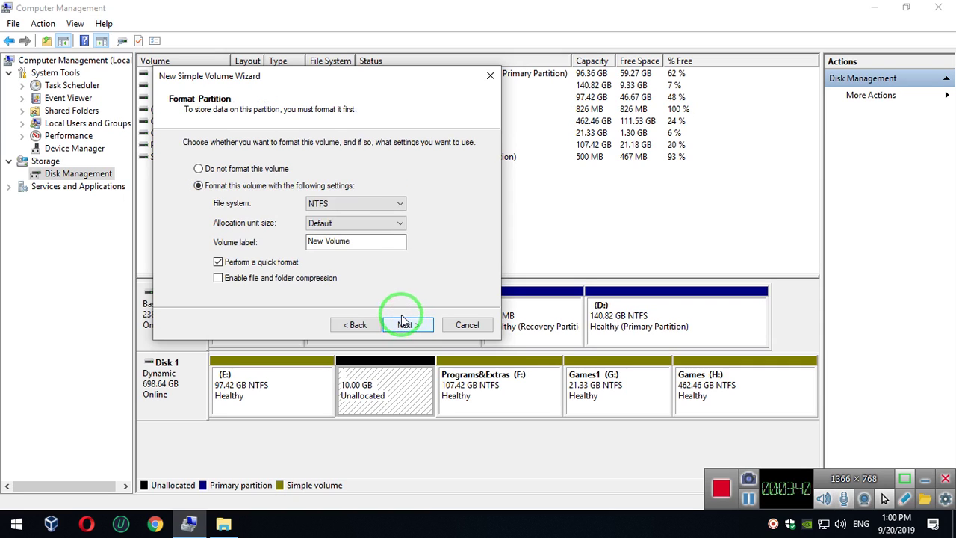
Quick-format the volume as NTFS with the default allocation unit size and label New Volume, and finish creating it.
click(340, 204)
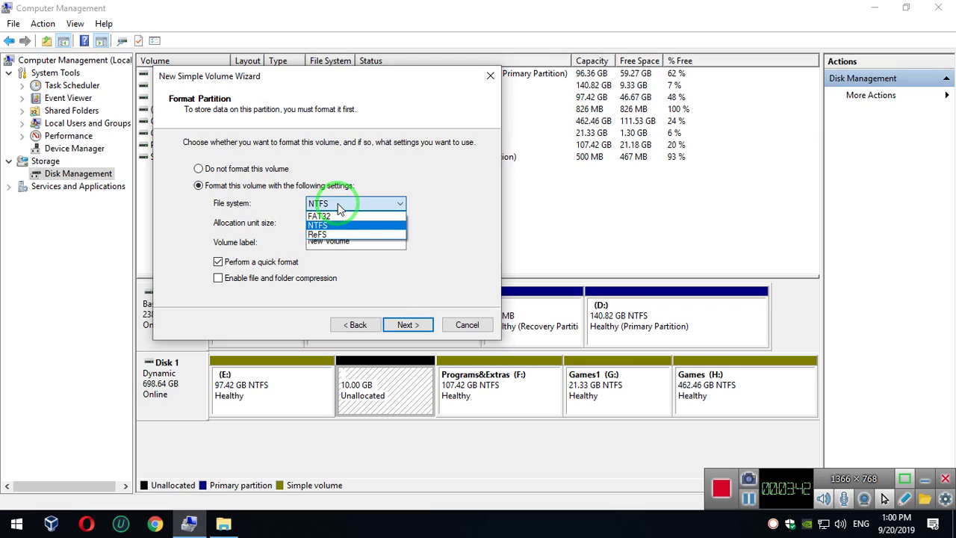
click(403, 202)
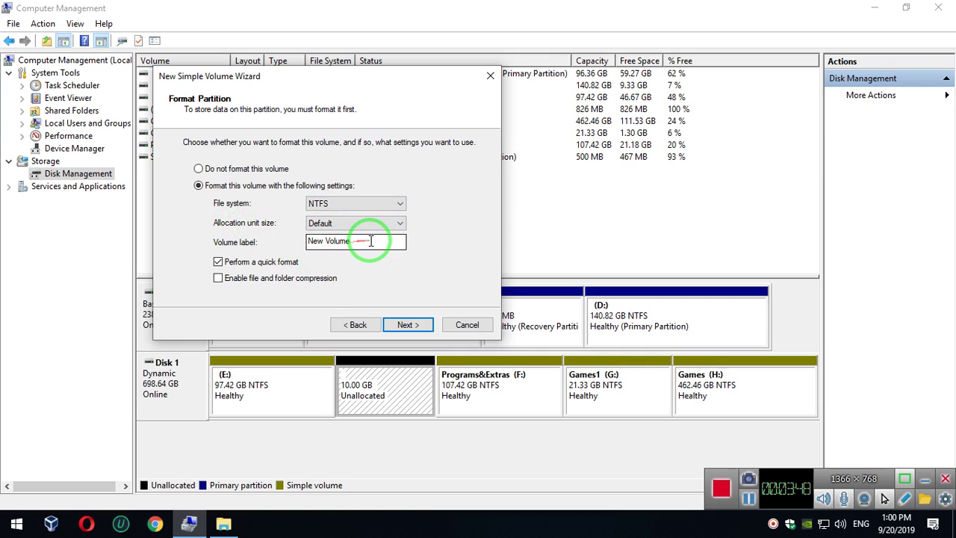
drag(374, 240, 179, 250)
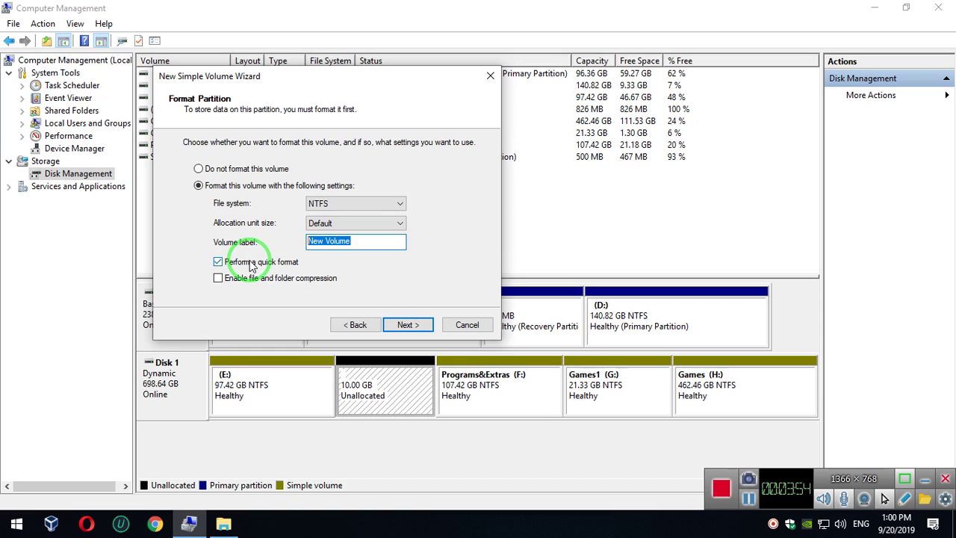
click(421, 324)
click(413, 324)
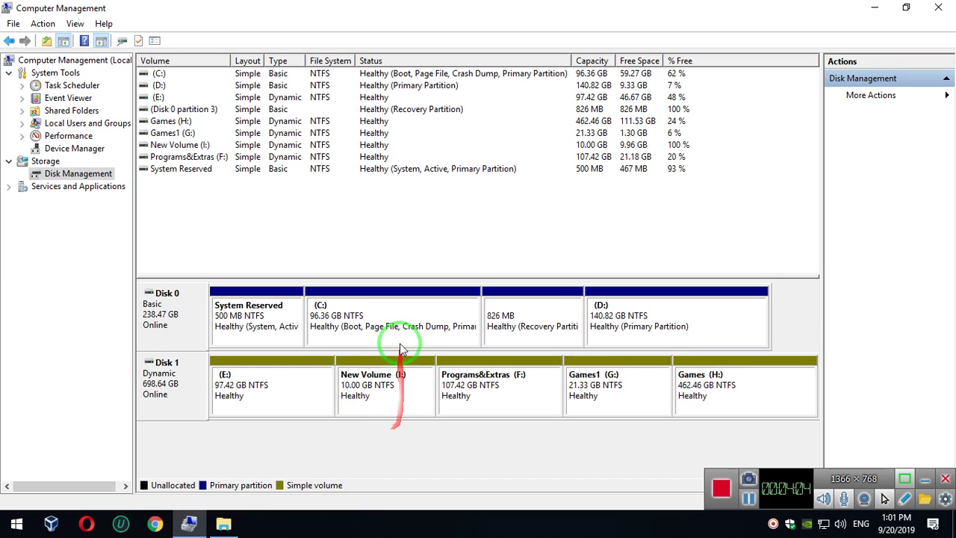
Refresh This PC and look inside New Volume (I:), closing File Explorer to return to Disk Management.
click(381, 400)
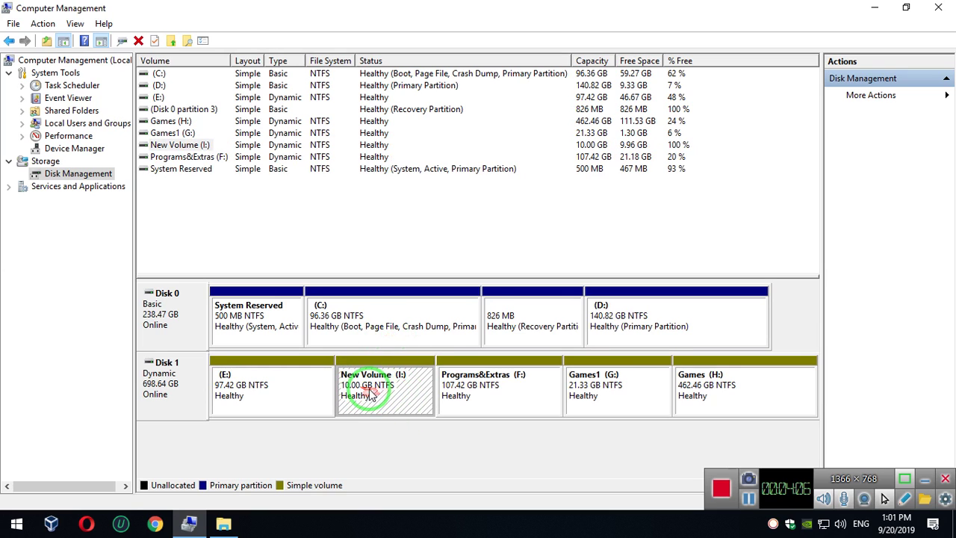
click(229, 511)
right_click(410, 375)
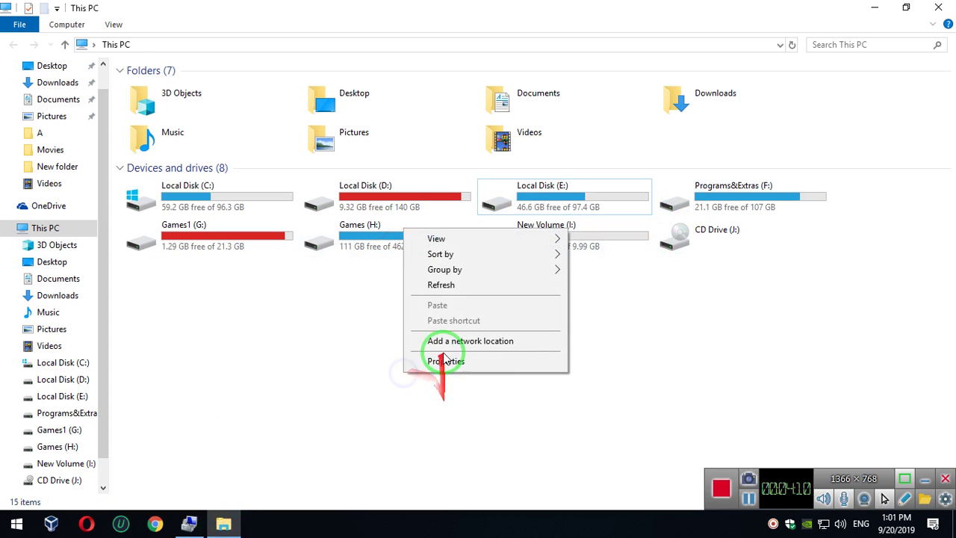
click(450, 290)
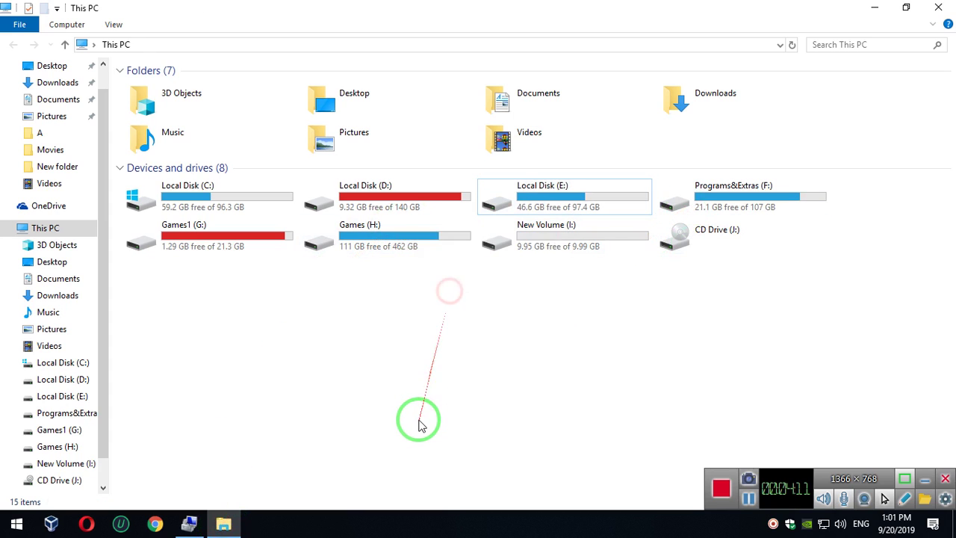
click(545, 248)
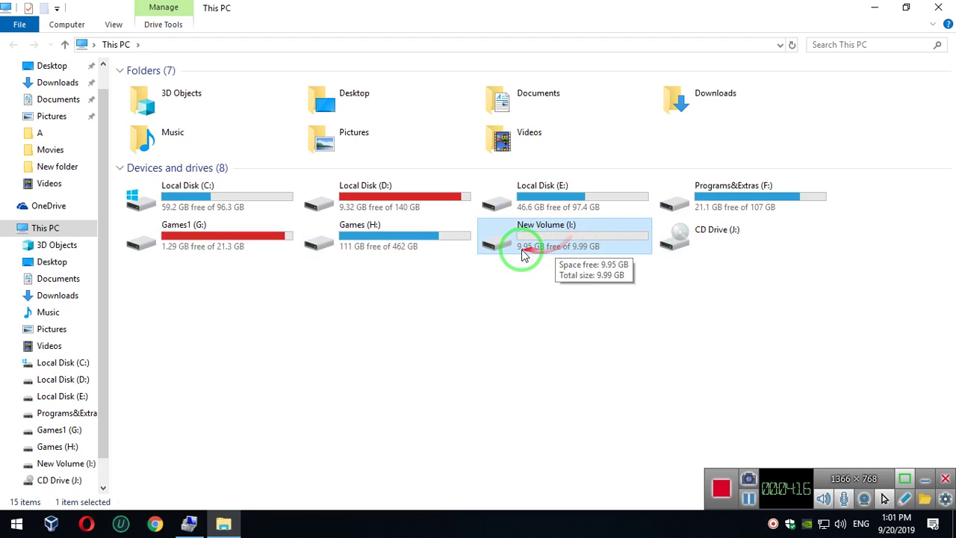
double_click(527, 245)
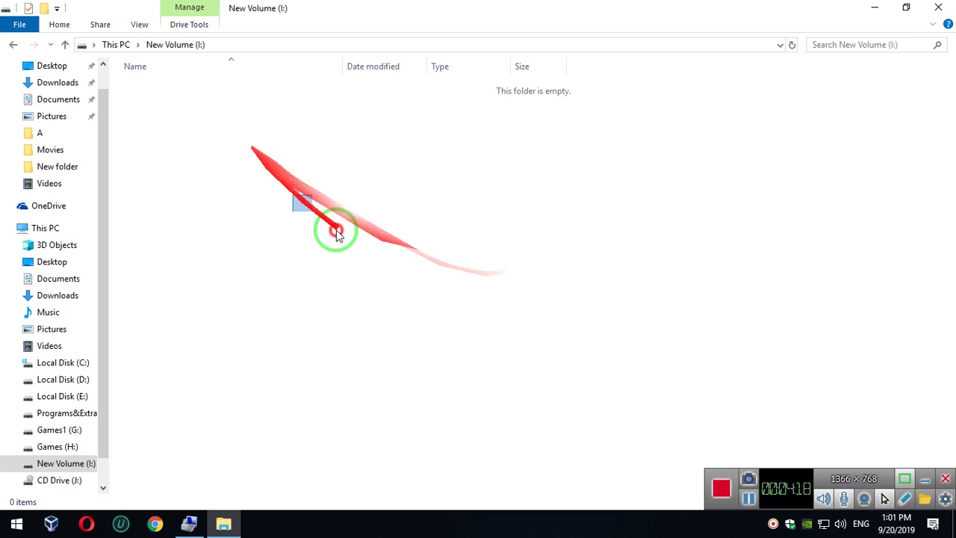
click(943, 7)
Delete New Volume (I:) beside volume E: on Disk 1, accepting the erasure of its data.
click(370, 396)
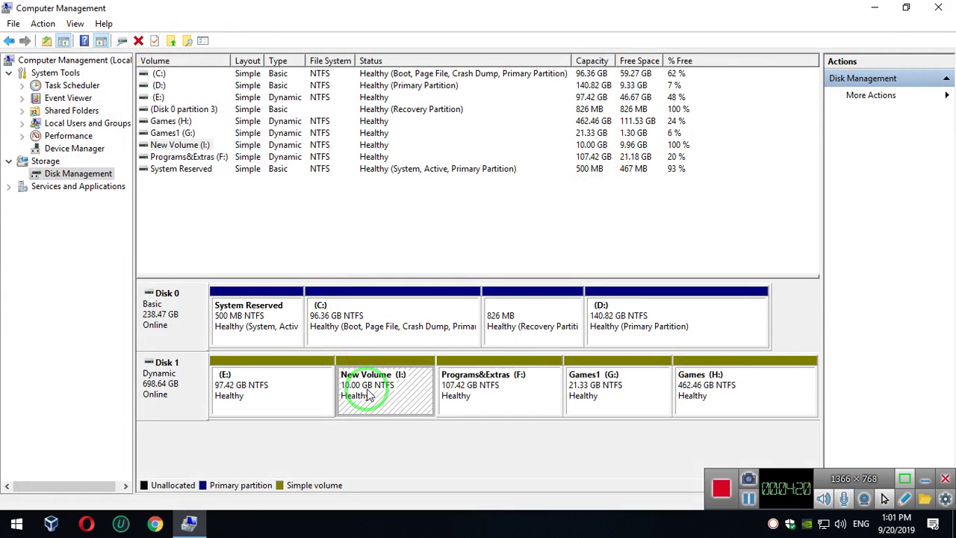
right_click(367, 394)
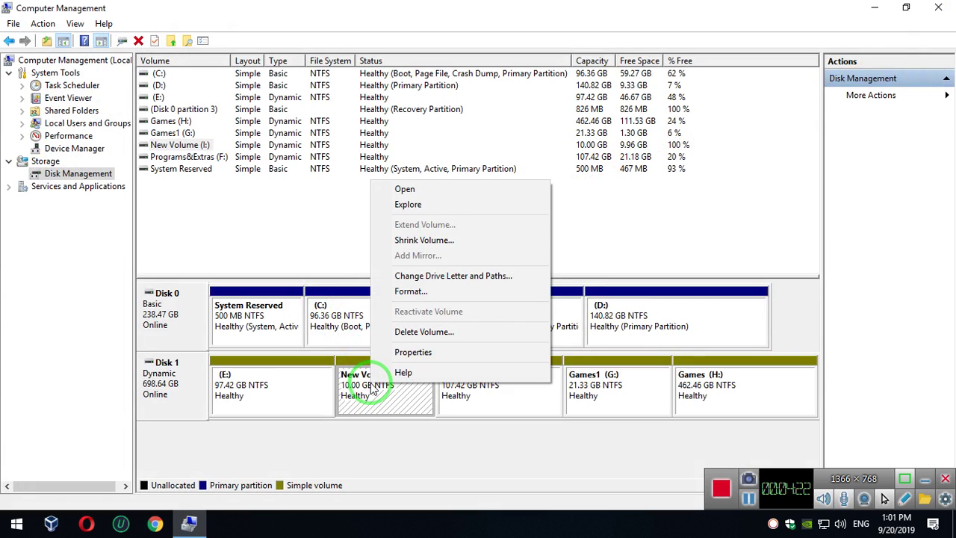
click(372, 400)
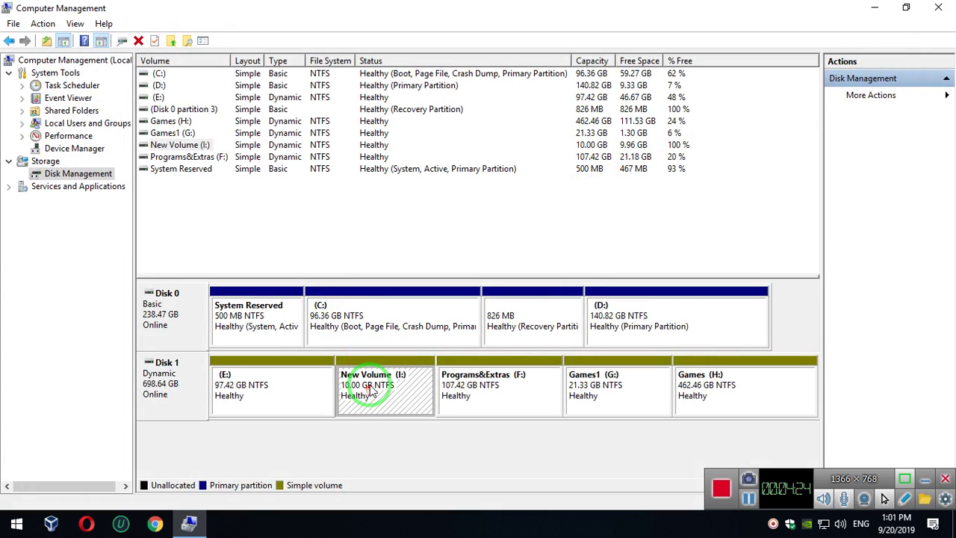
click(281, 389)
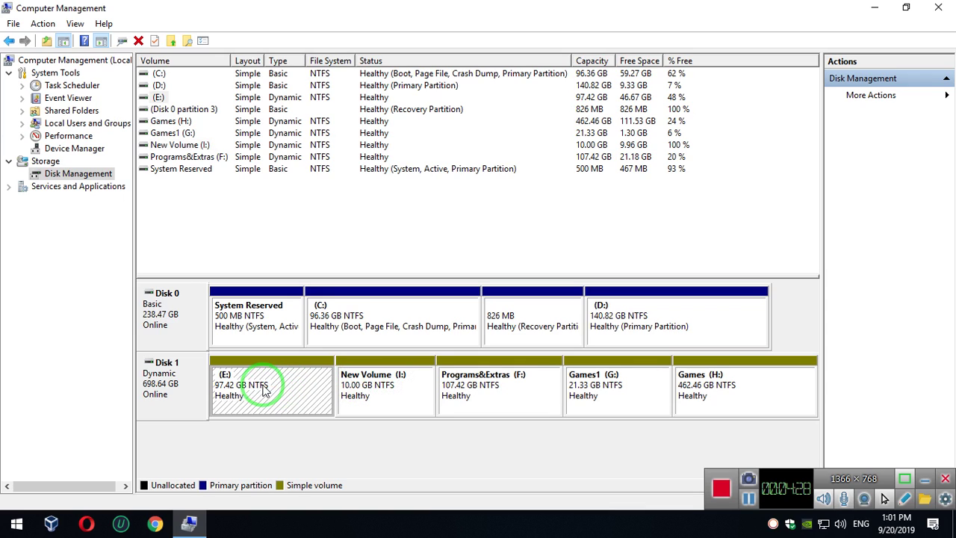
click(385, 389)
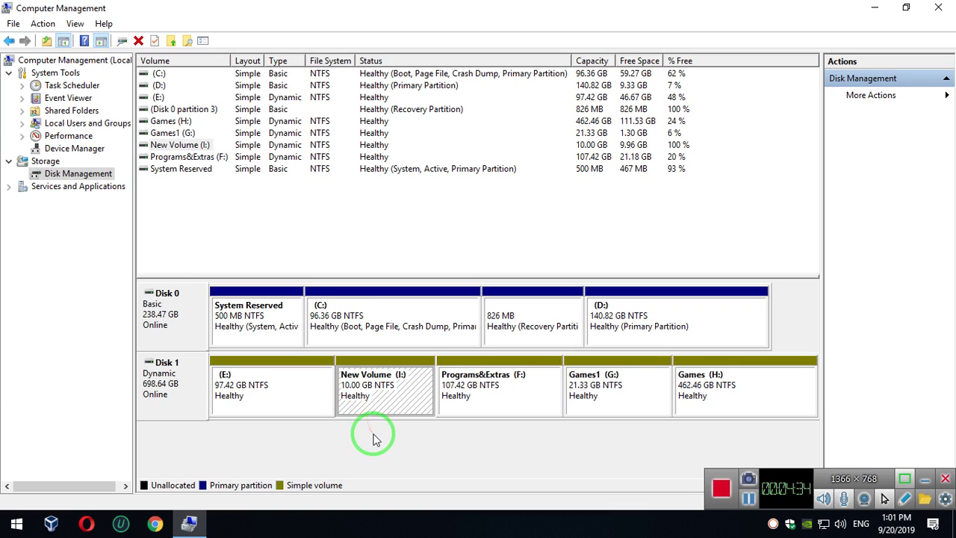
right_click(379, 397)
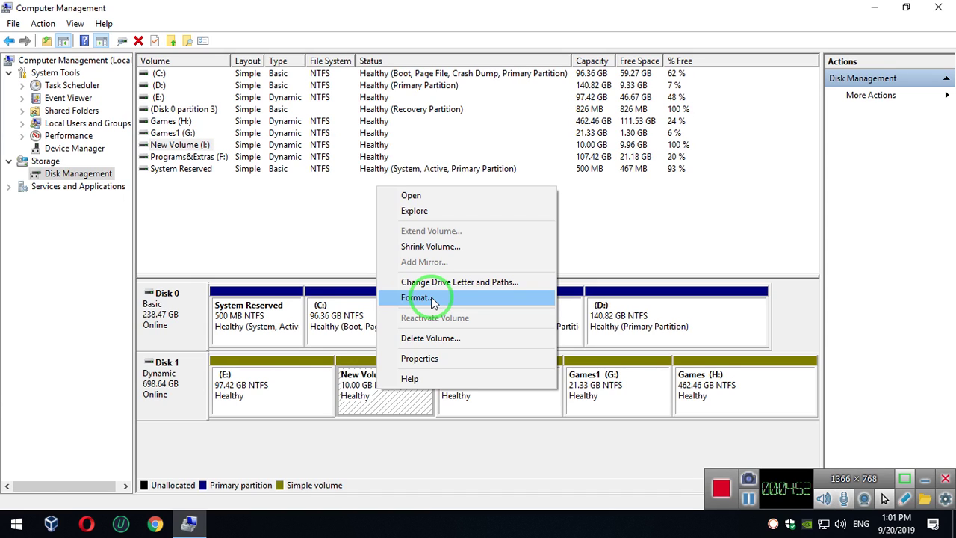
click(441, 338)
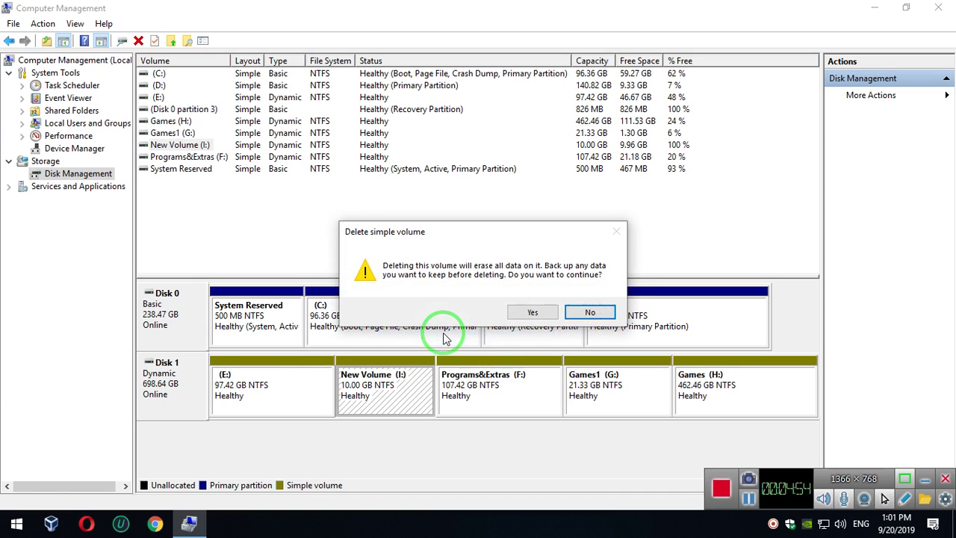
click(534, 314)
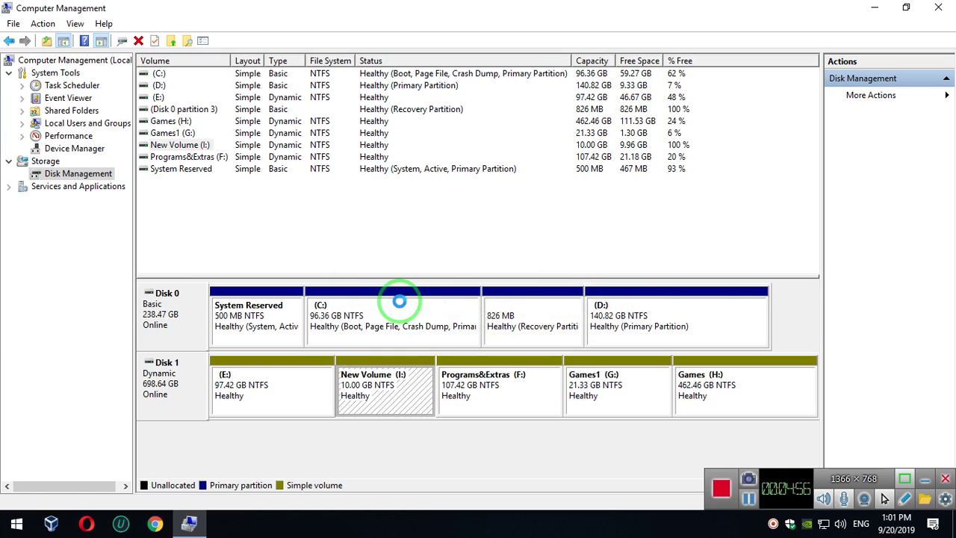
Examine the unallocated space on Disk 1 and the operations offered for volumes E:, Programs&Extras (F:) and Games1 (G:).
click(387, 395)
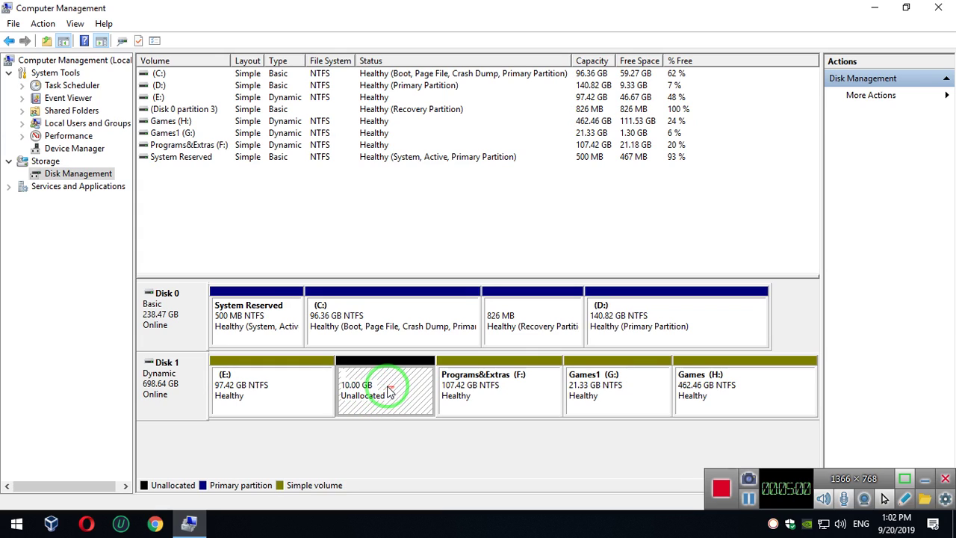
click(299, 395)
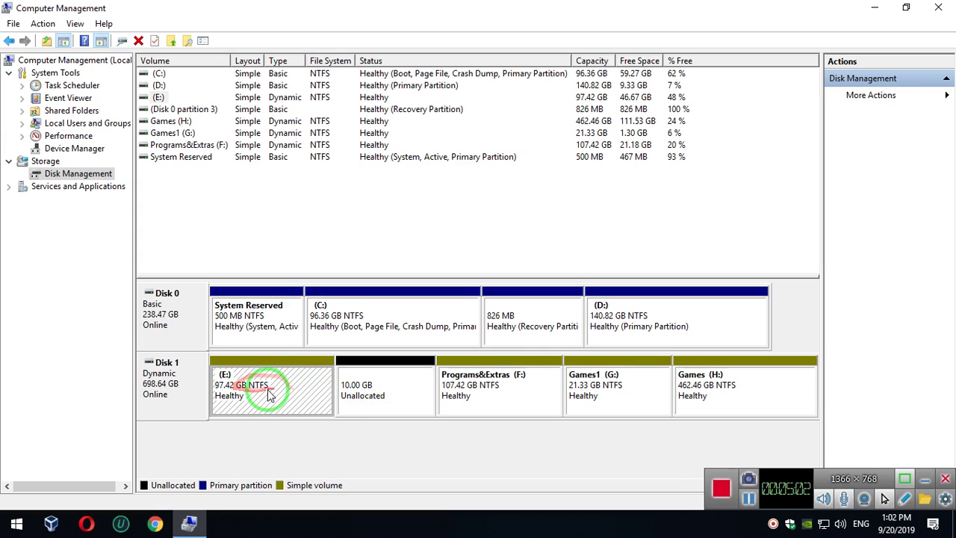
click(269, 397)
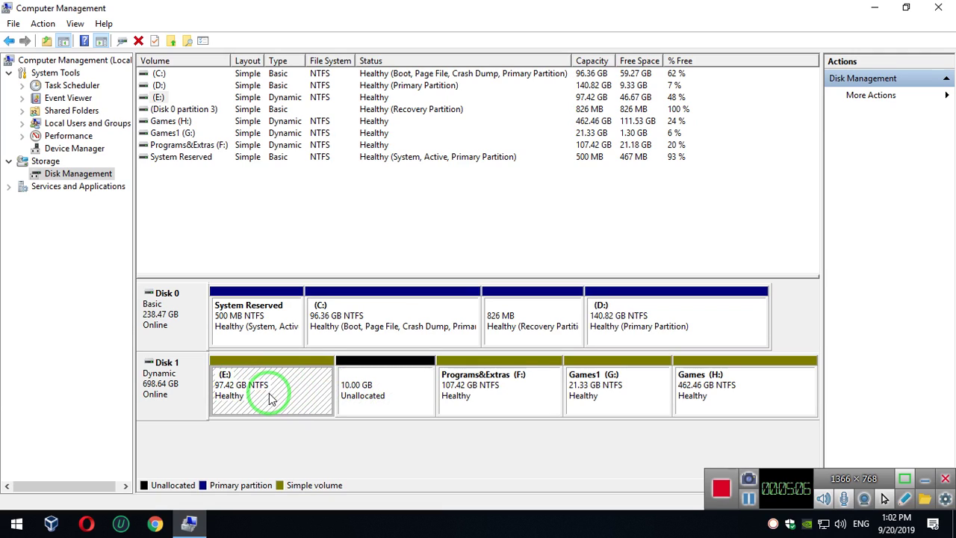
right_click(272, 387)
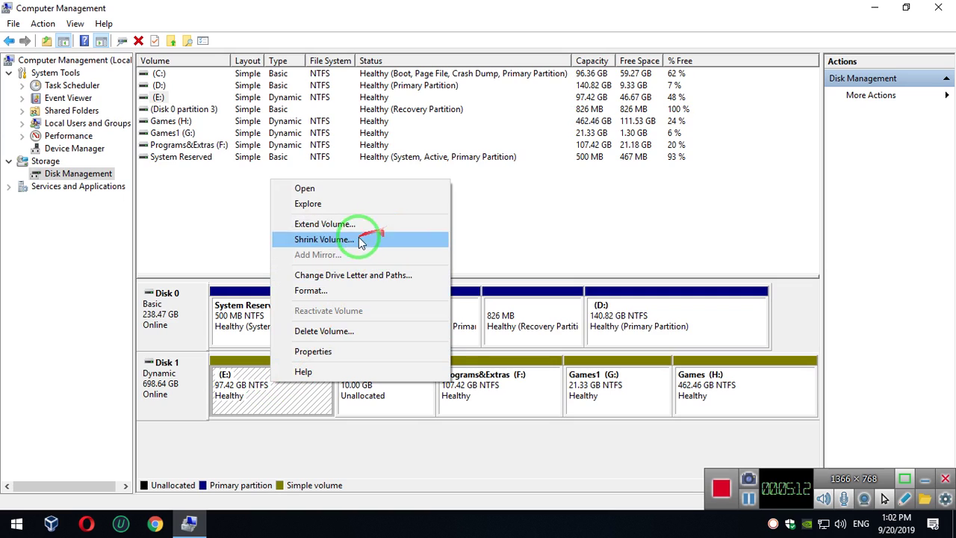
click(484, 396)
right_click(498, 397)
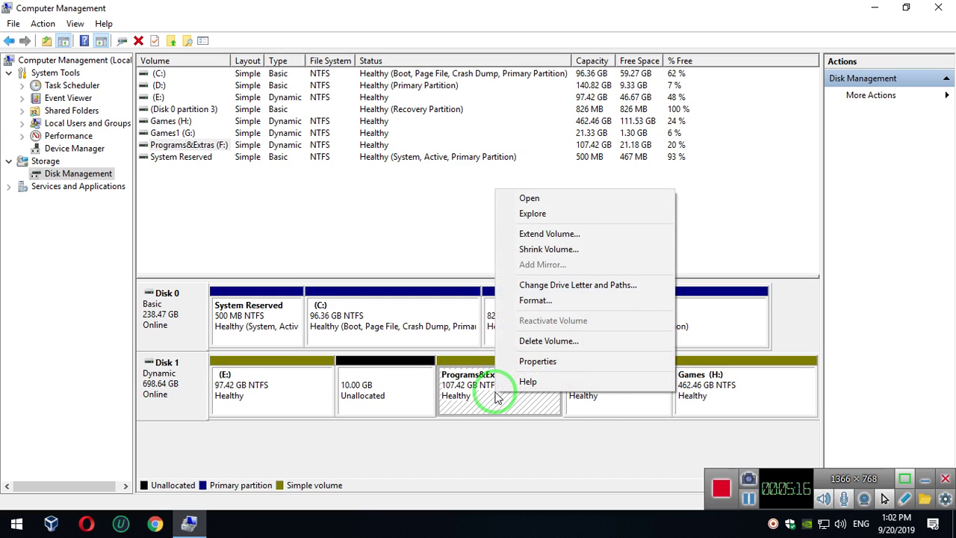
right_click(587, 403)
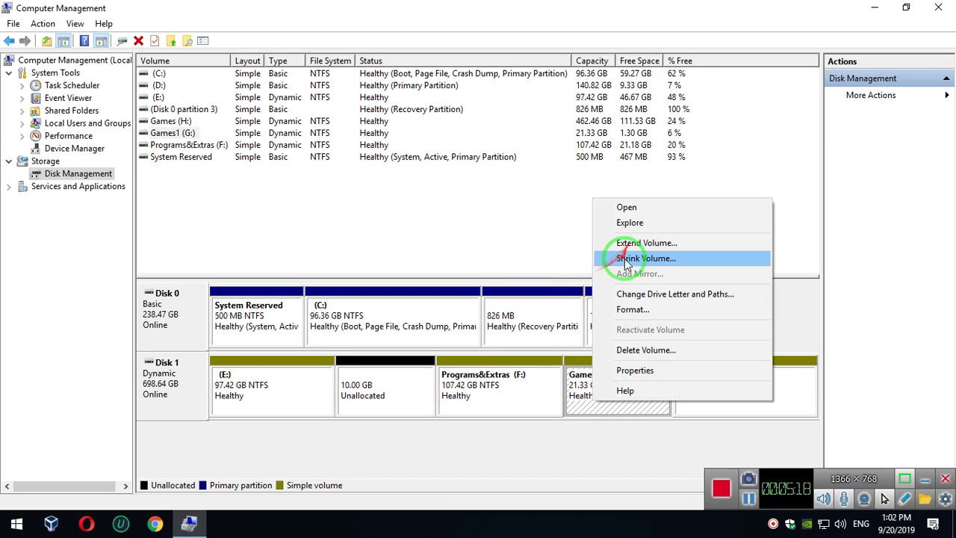
click(498, 382)
click(408, 385)
click(314, 384)
click(466, 391)
click(405, 391)
right_click(278, 384)
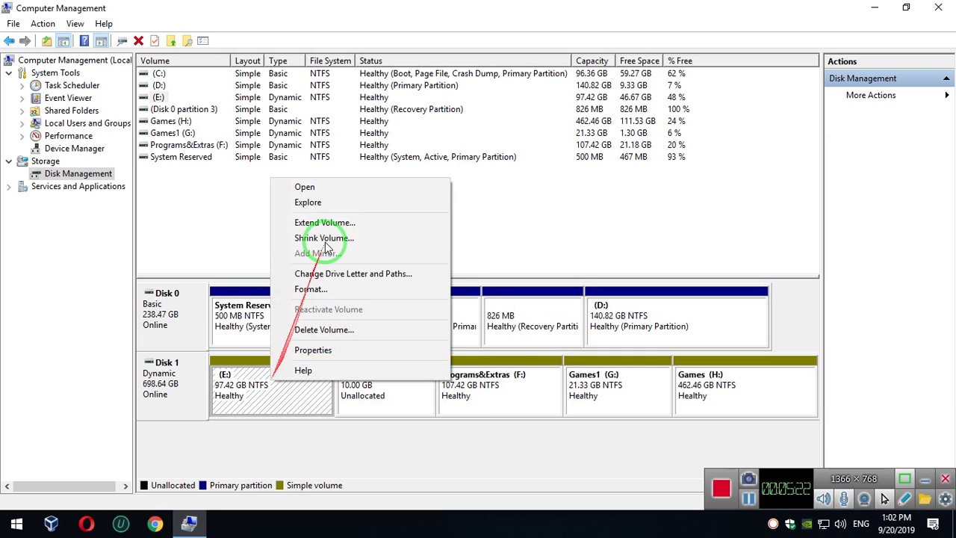
click(305, 407)
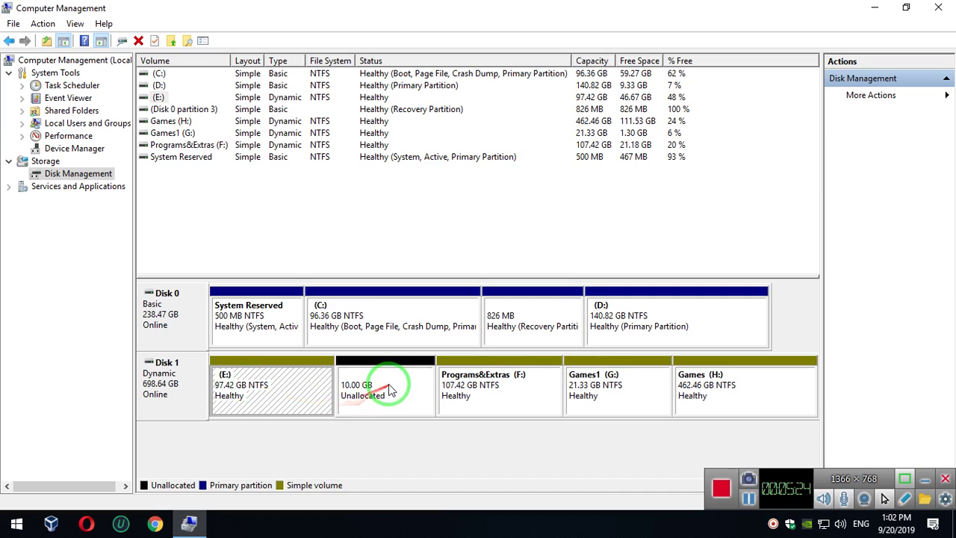
click(385, 385)
Extend volume E: on Disk 1 by 10239 MB using the adjacent unallocated space, and finish the Extend Volume Wizard.
right_click(295, 385)
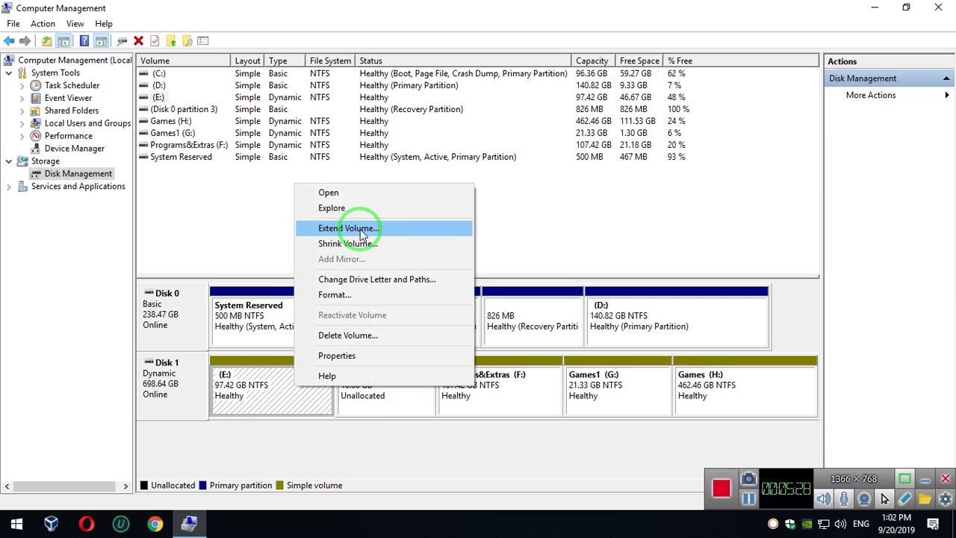
click(274, 392)
right_click(290, 394)
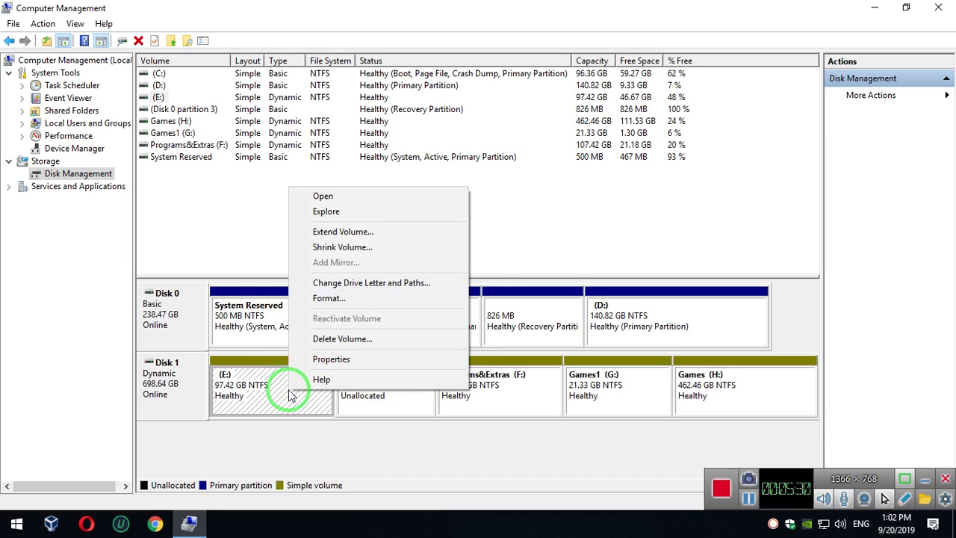
click(366, 231)
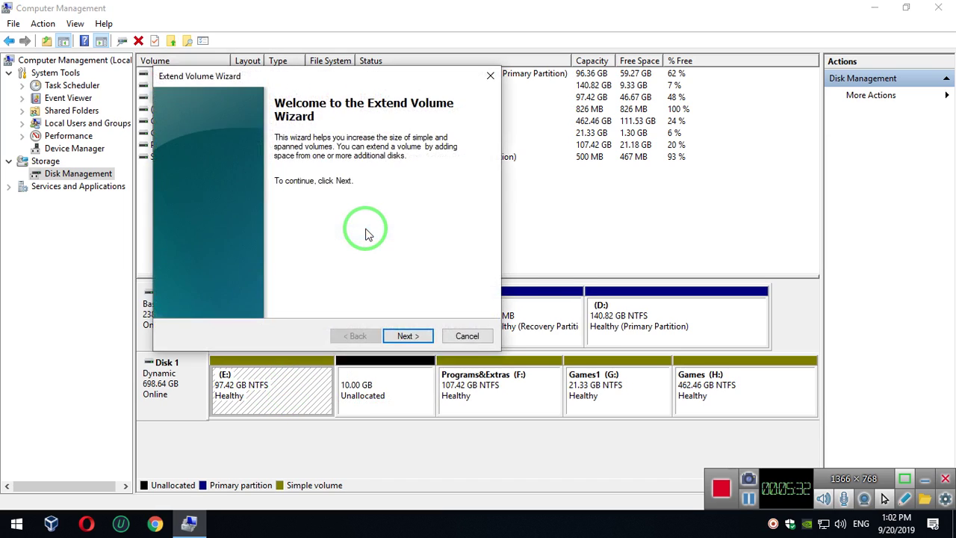
click(407, 336)
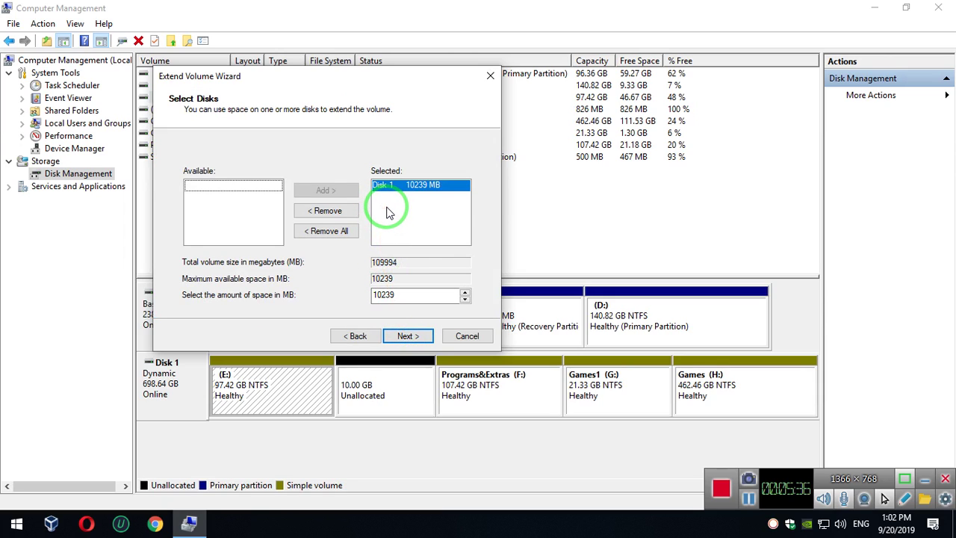
click(422, 189)
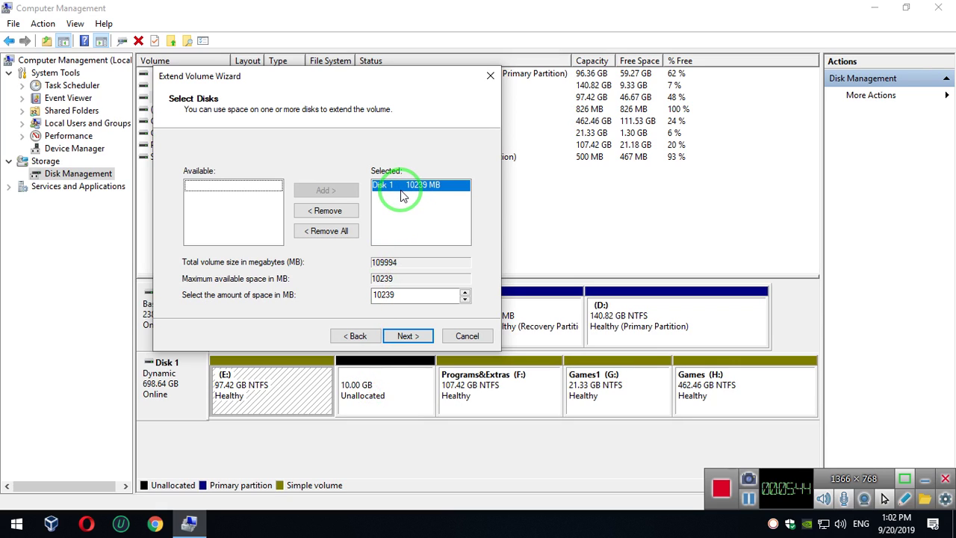
click(407, 336)
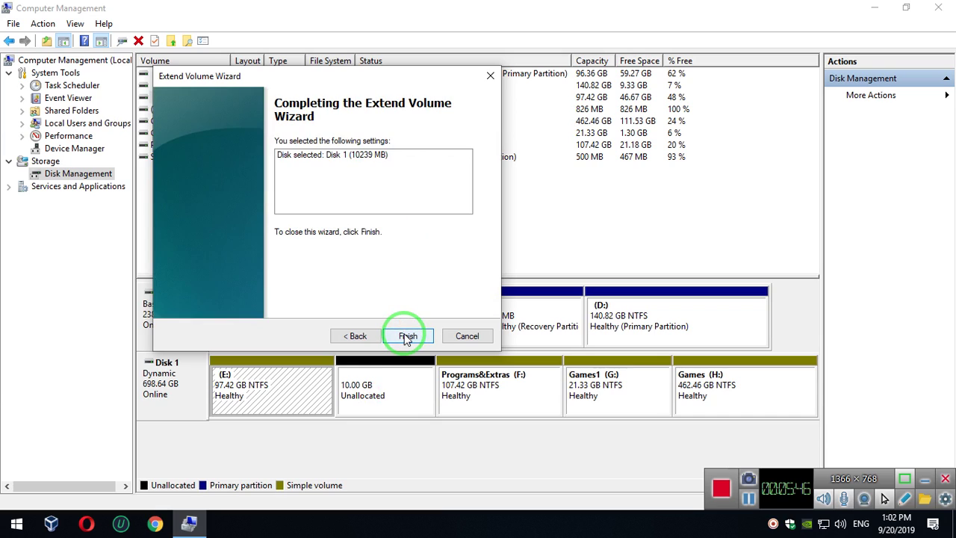
click(409, 337)
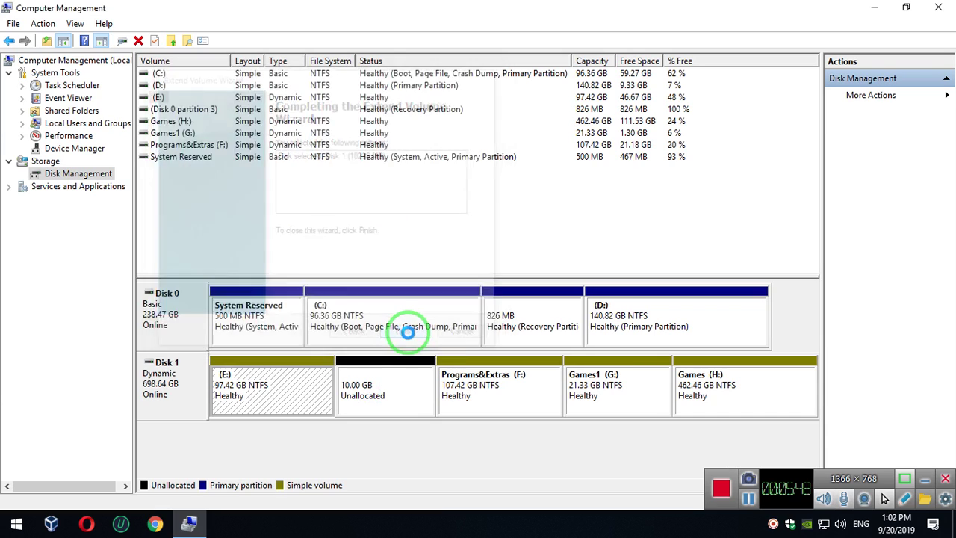
click(309, 381)
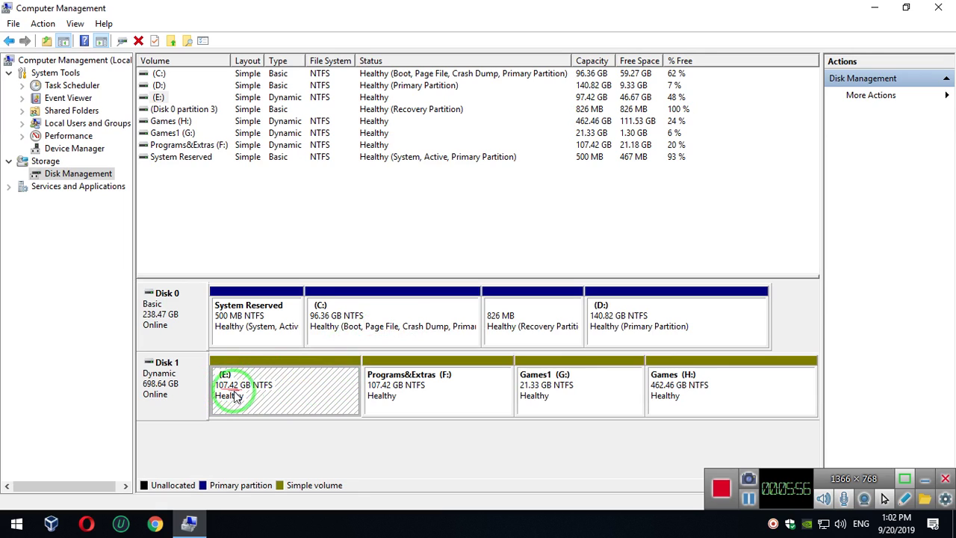
Check the capacity of Local Disk (E:) in This PC, and return to Disk Management.
click(190, 523)
double_click(17, 45)
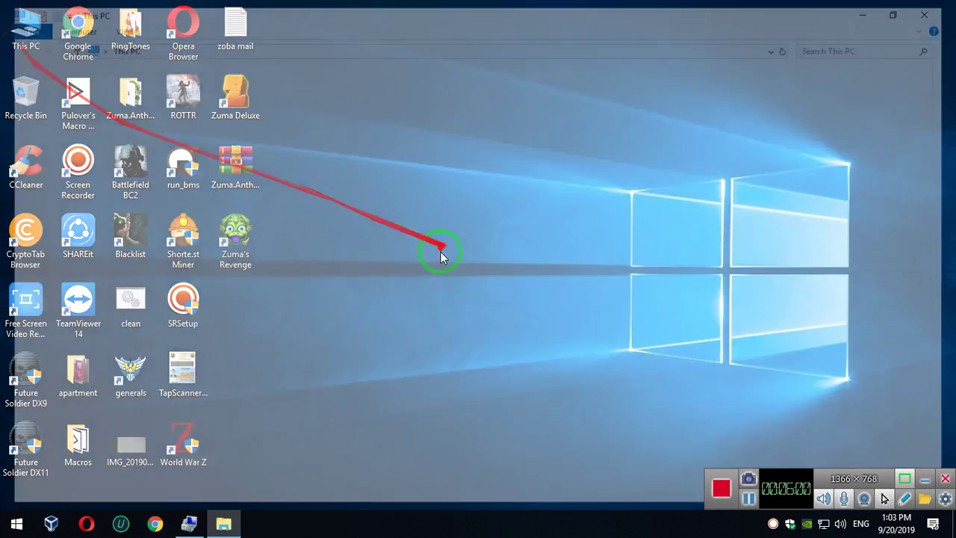
click(566, 191)
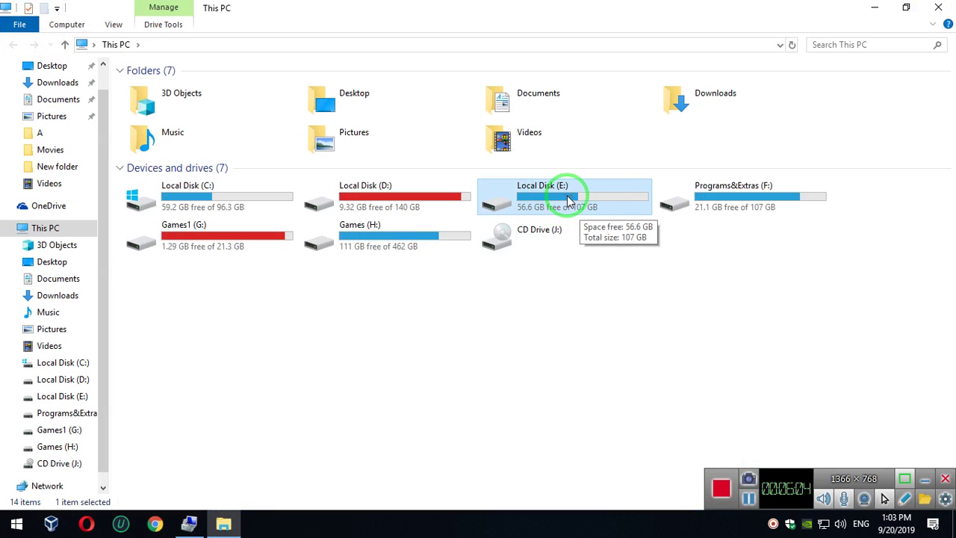
mouse_move(514, 217)
mouse_down()
mouse_move(496, 237)
mouse_move(545, 240)
mouse_up()
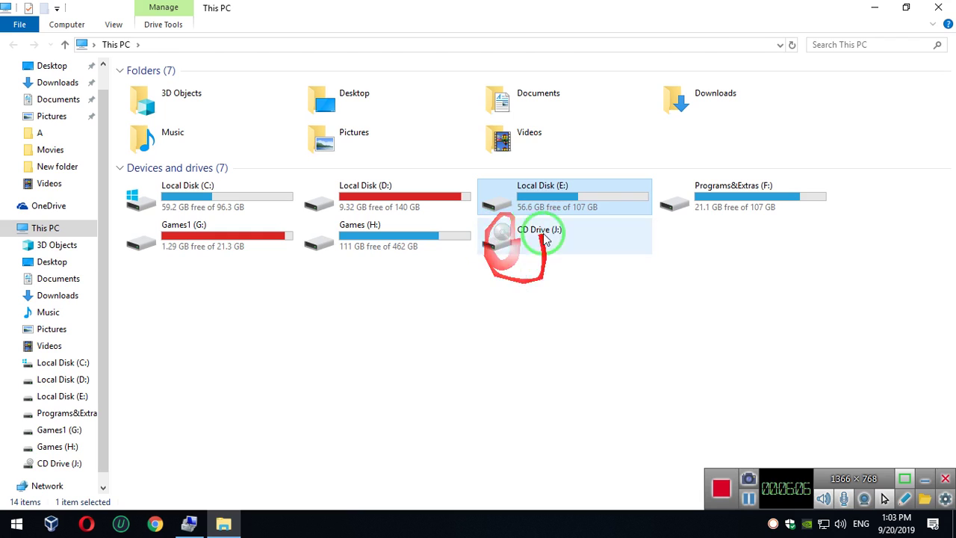
click(512, 272)
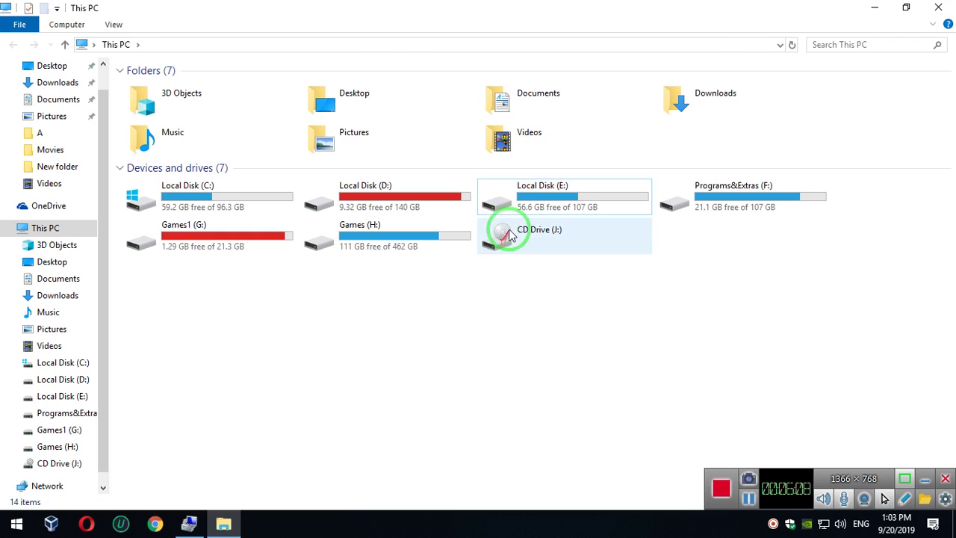
click(553, 190)
drag(553, 195, 758, 74)
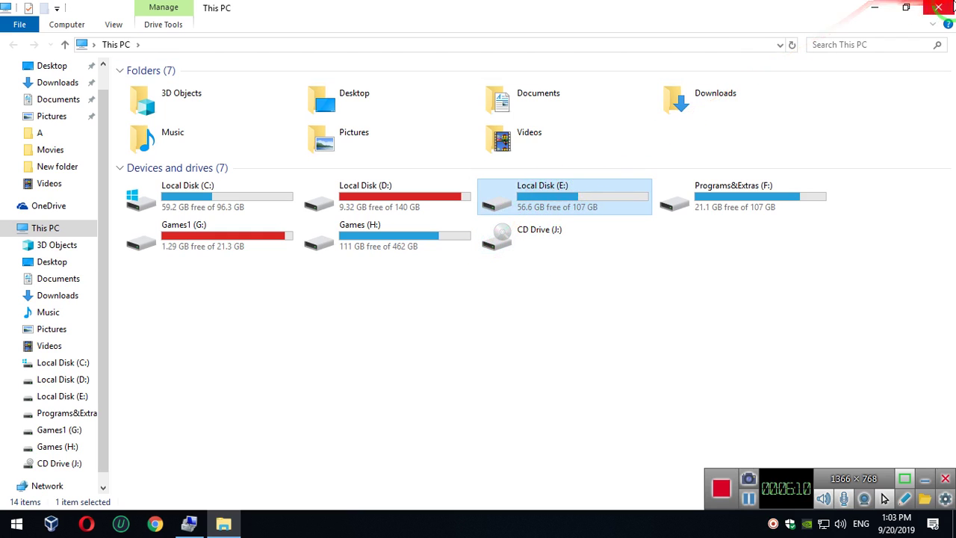
click(875, 8)
click(192, 524)
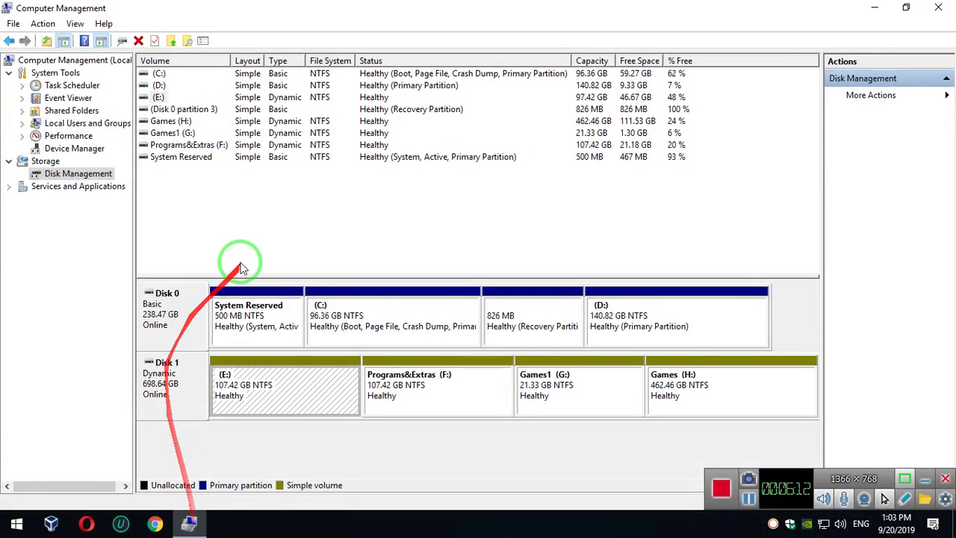
click(289, 227)
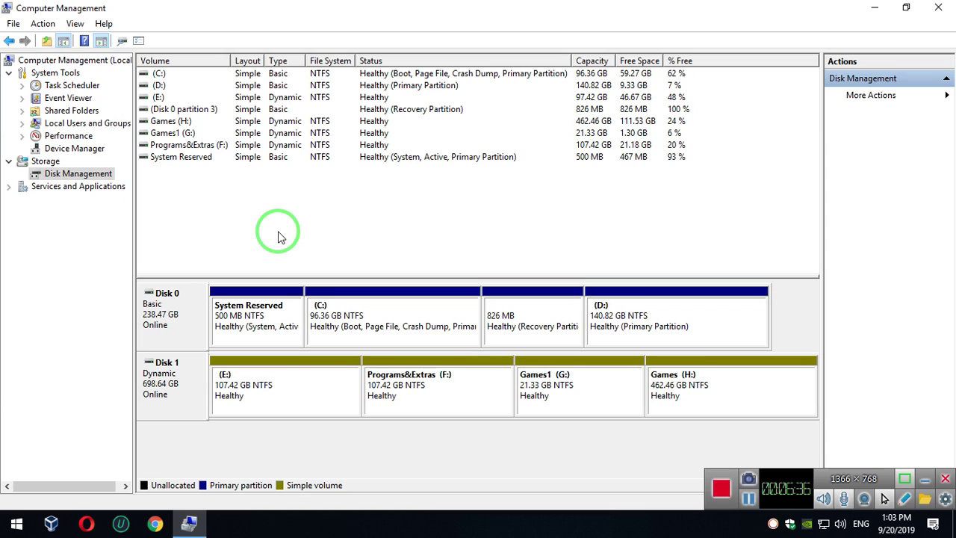
click(277, 383)
click(418, 385)
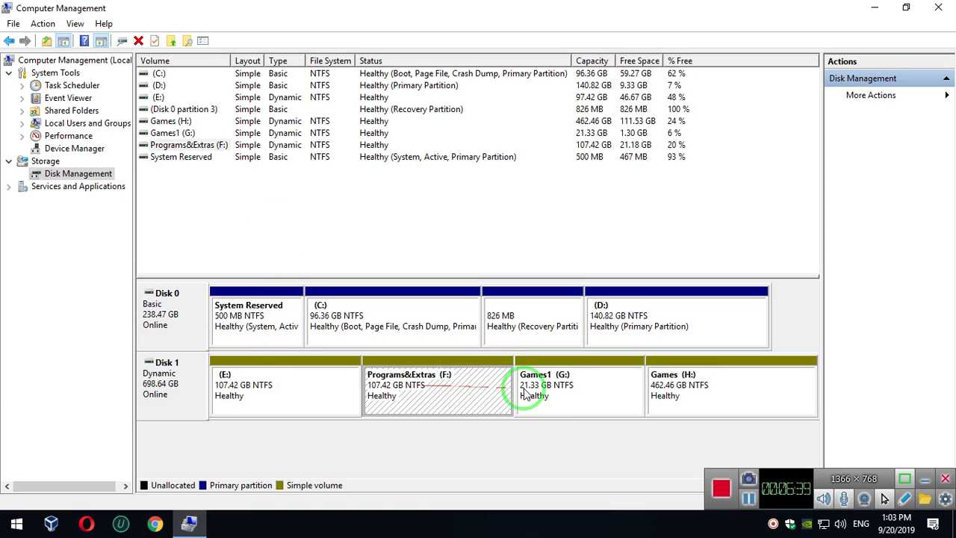
click(566, 396)
click(188, 145)
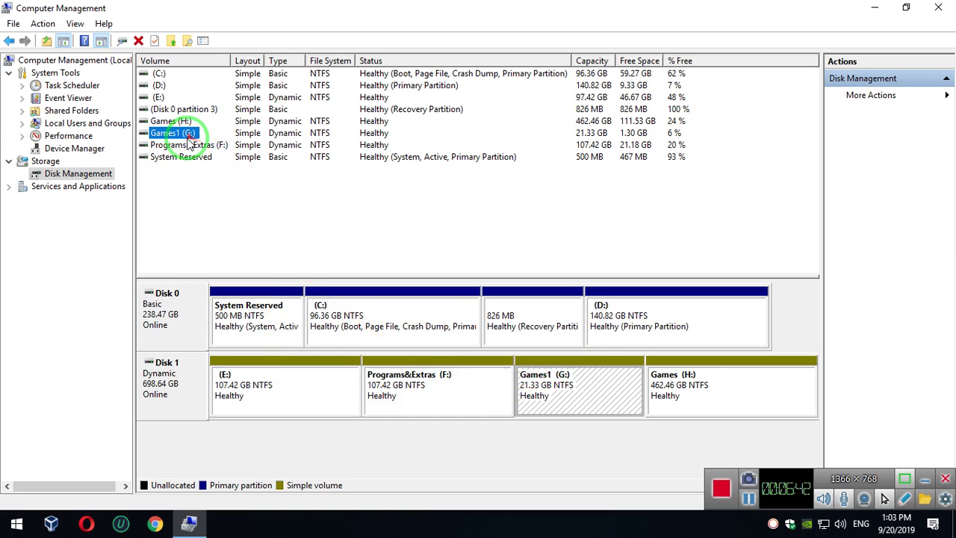